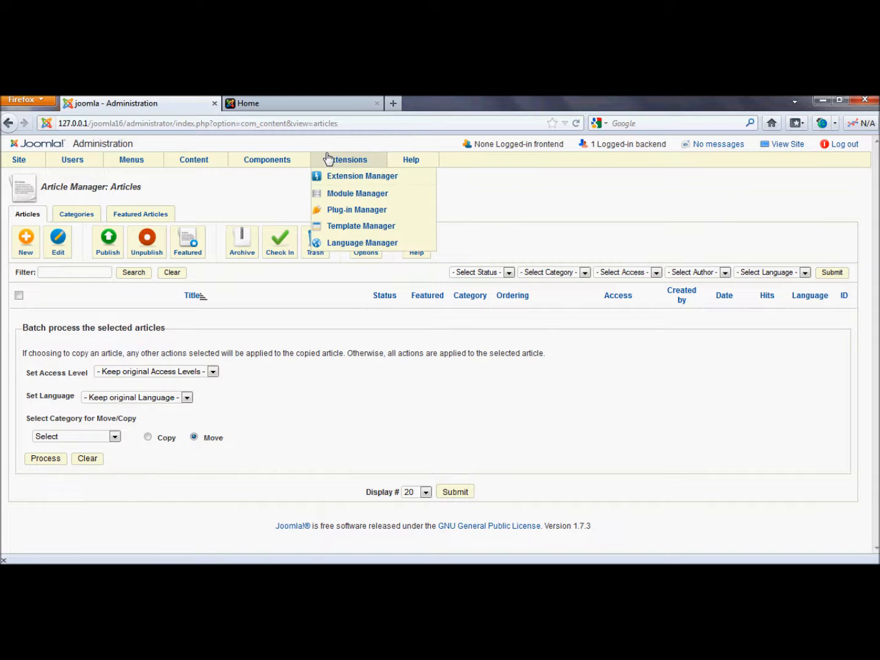
# Step: View the site's front-end home page to see the current template
pyautogui.moveTo(257, 216)
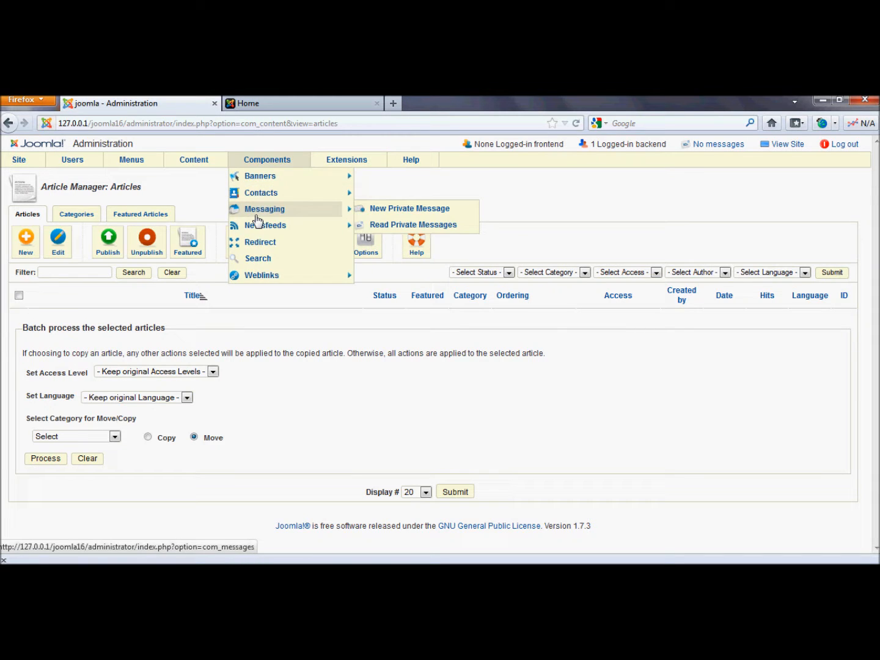
pyautogui.click(268, 105)
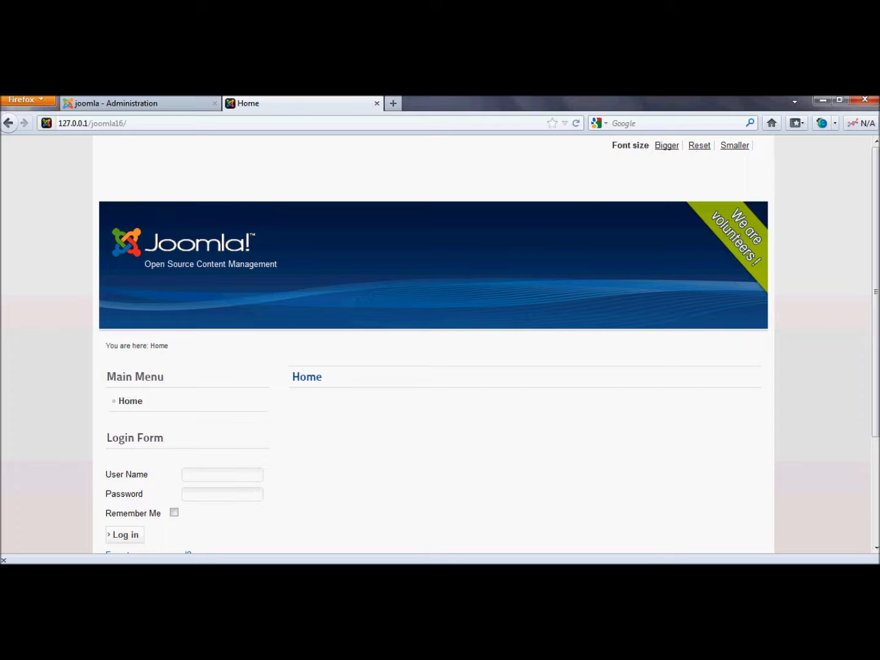
pyautogui.moveTo(875, 296)
pyautogui.mouseDown()
pyautogui.moveTo(875, 349)
pyautogui.moveTo(874, 292)
pyautogui.mouseUp()
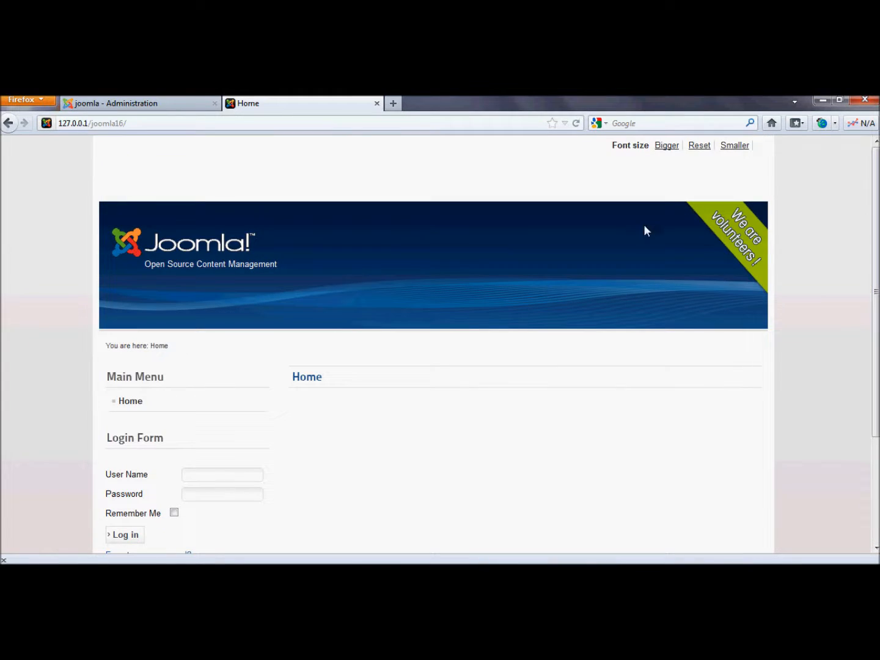
# Step: Make the Atomic style the default site template in the Template Manager and reload the front-end home page
pyautogui.click(115, 104)
pyautogui.moveTo(345, 165)
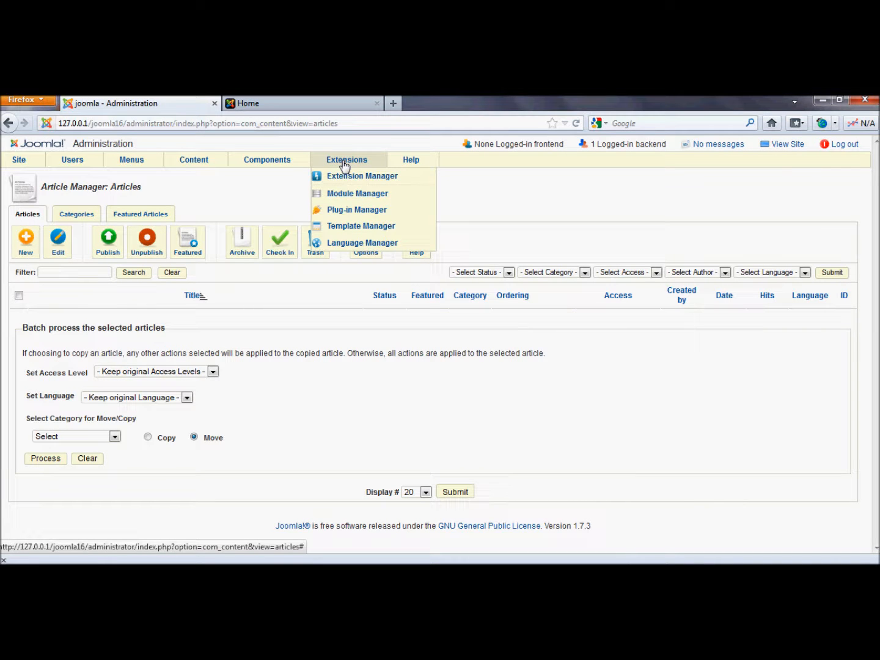
pyautogui.click(345, 232)
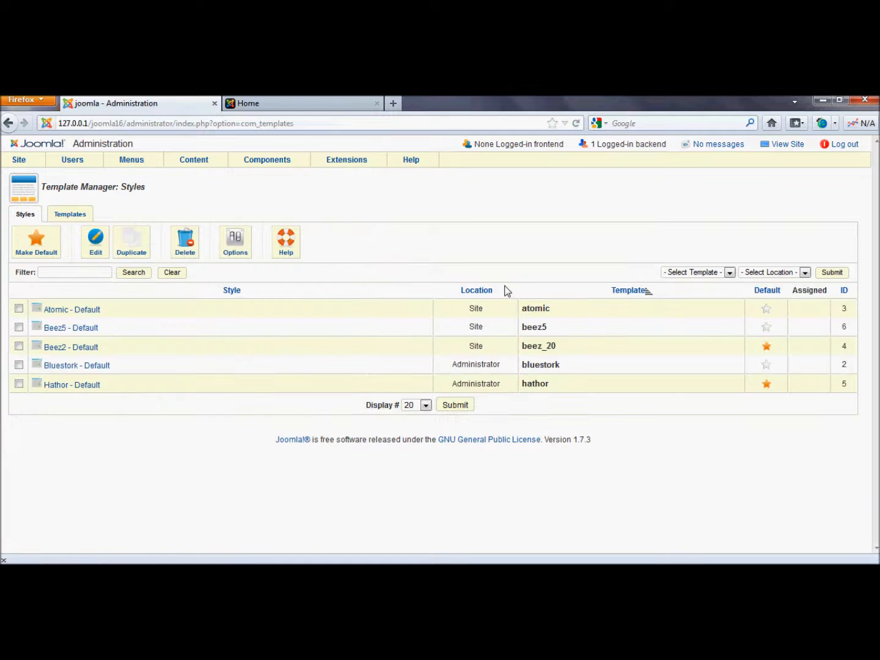
pyautogui.click(766, 308)
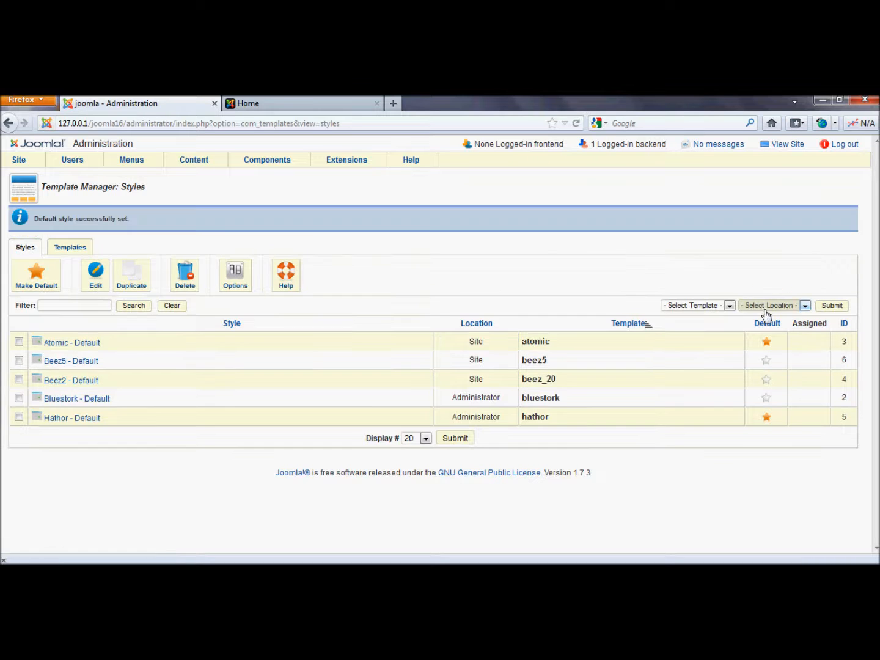
pyautogui.click(312, 105)
pyautogui.press('F5')
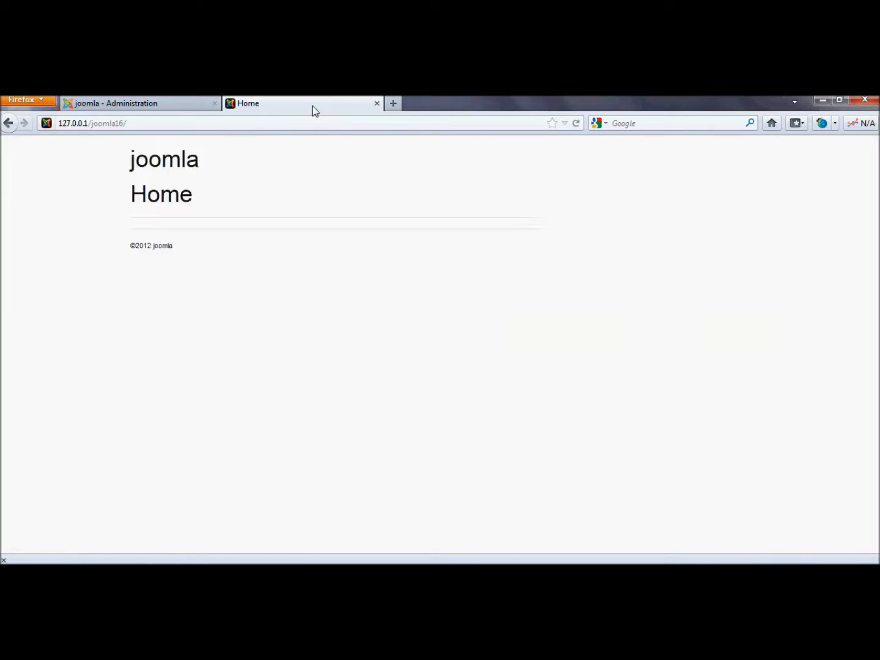
# Step: Make the Beez5 style the default site template and reload the front-end home page
pyautogui.click(171, 109)
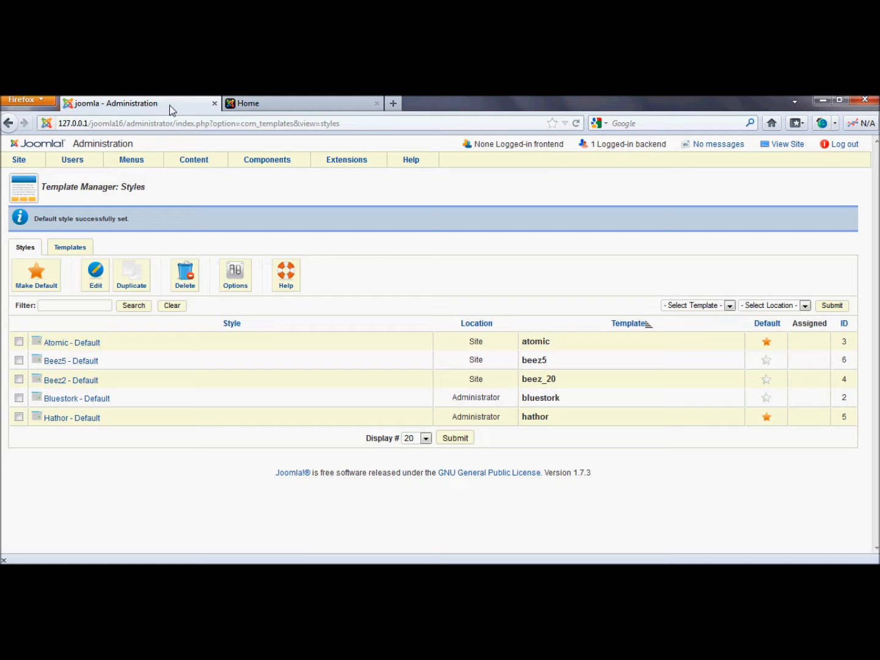
pyautogui.click(766, 363)
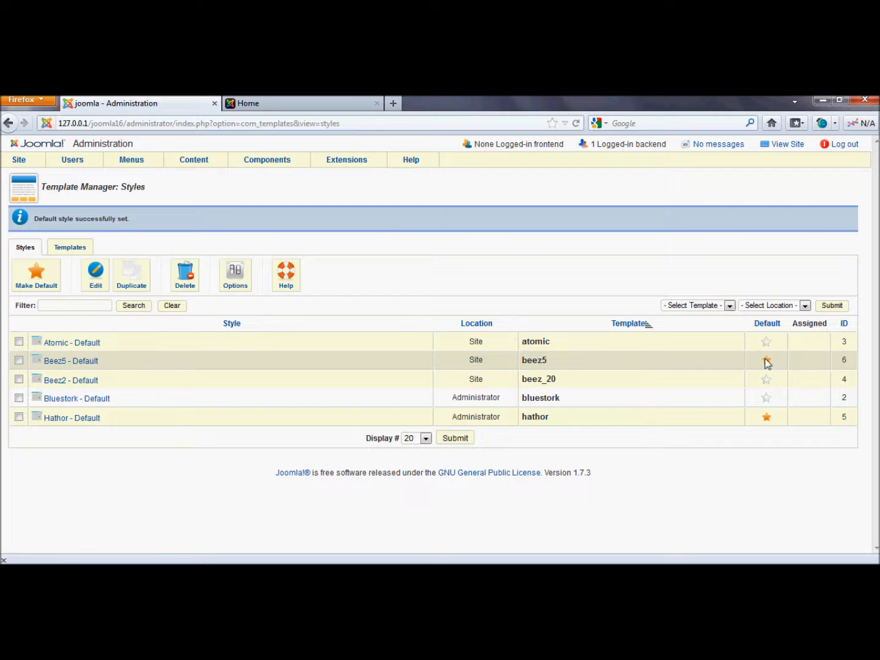
pyautogui.click(299, 107)
pyautogui.press('F5')
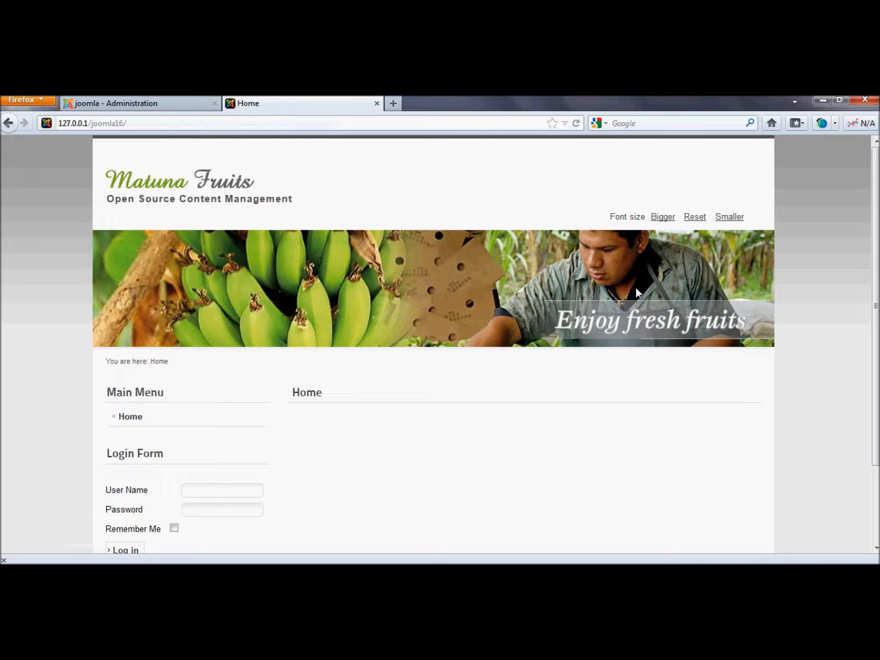
# Step: Make the Beez2 style the default site template and reload the front-end home page
pyautogui.click(157, 106)
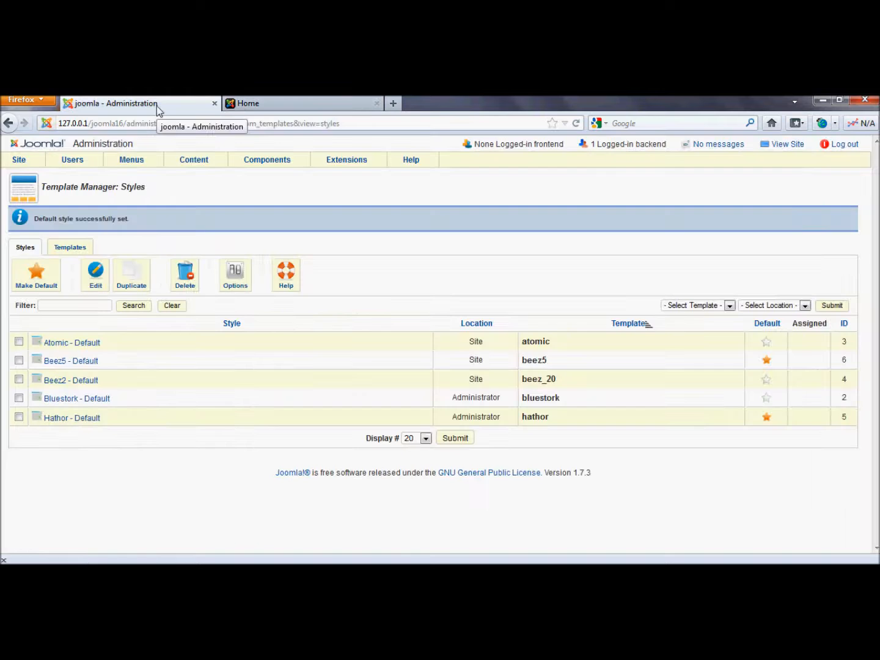
pyautogui.click(764, 385)
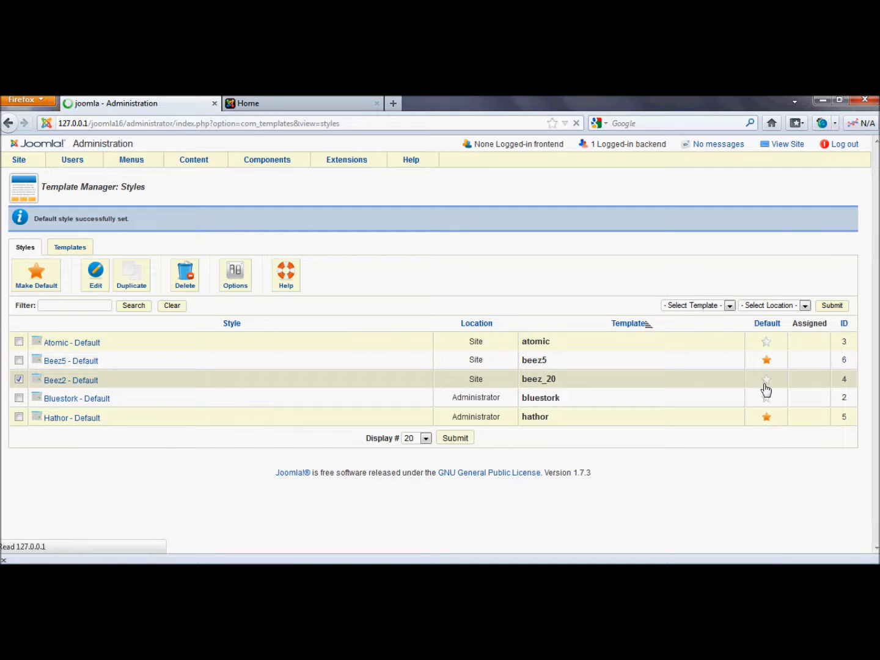
pyautogui.click(259, 110)
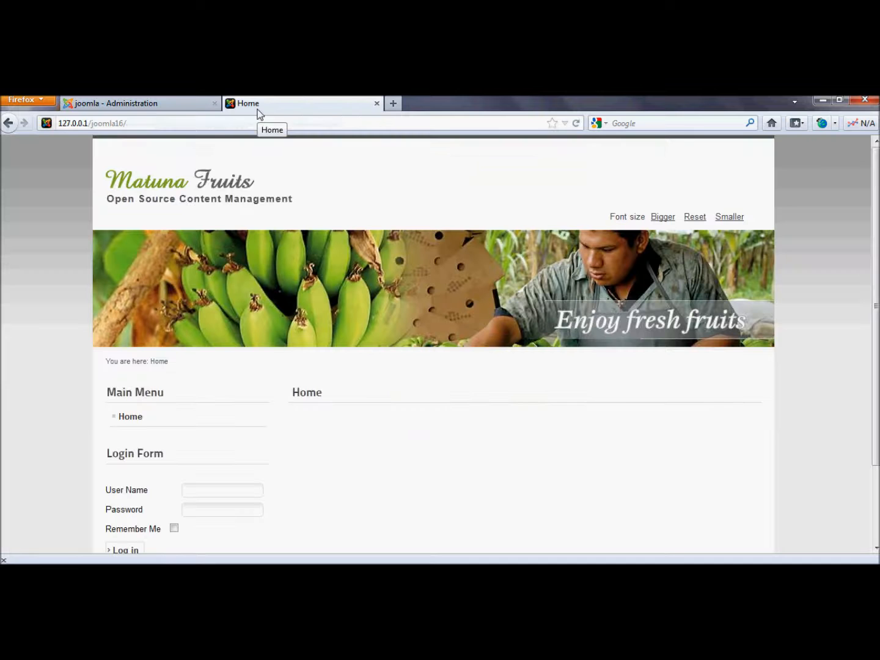
pyautogui.press('F5')
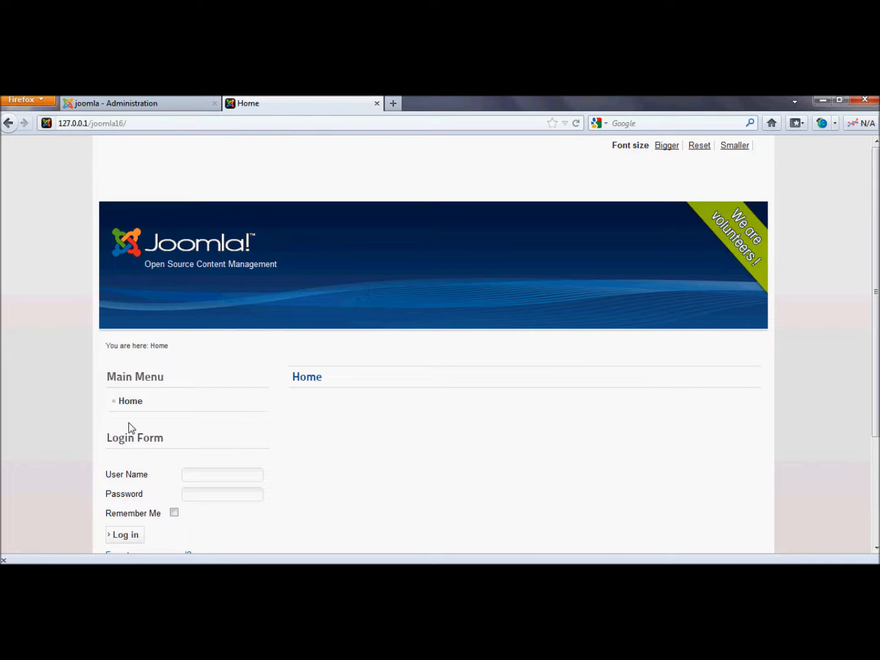
pyautogui.click(130, 406)
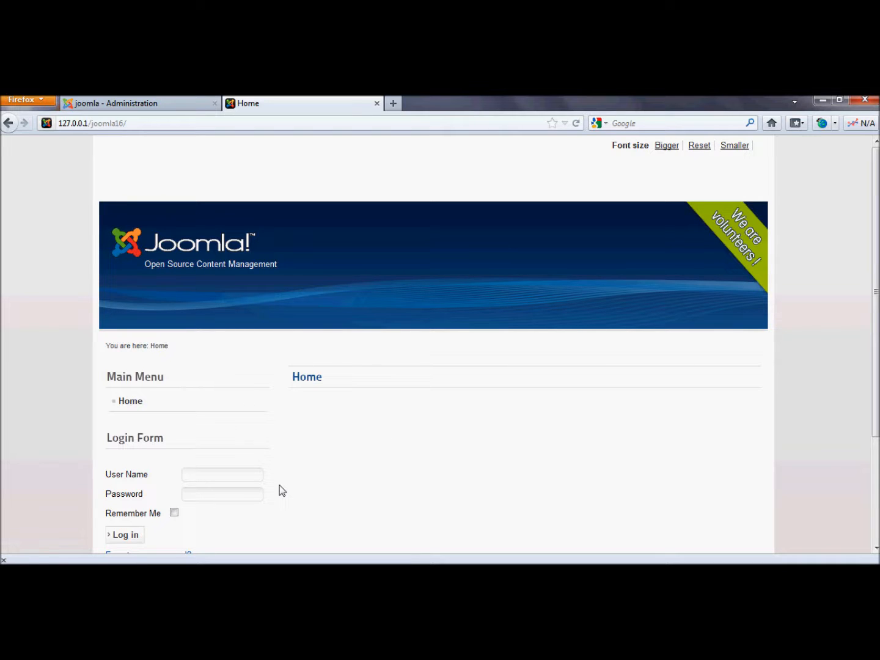
# Step: Start a new article category in the Category Manager and title it "Days at the Beach"
pyautogui.click(126, 108)
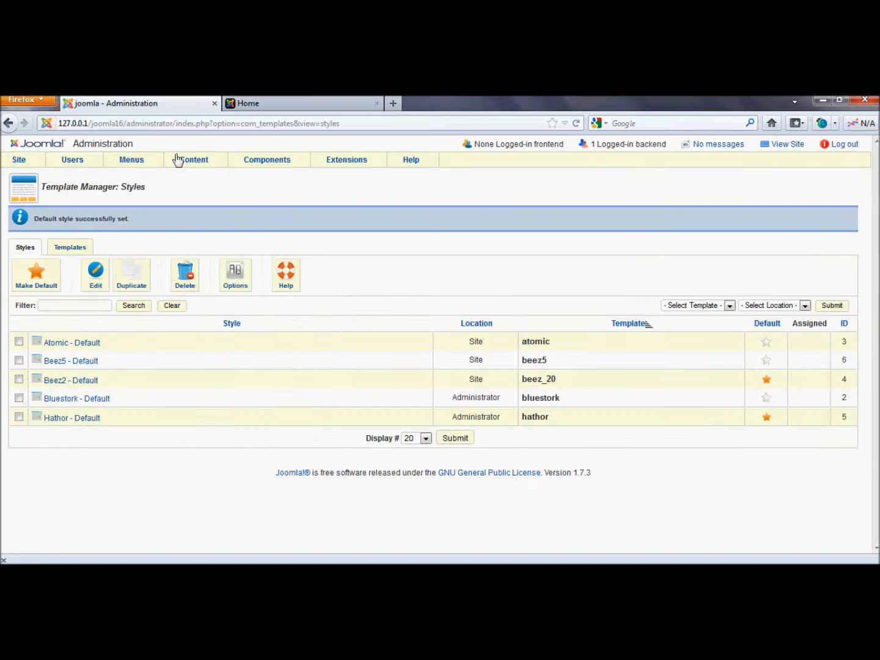
pyautogui.moveTo(141, 163)
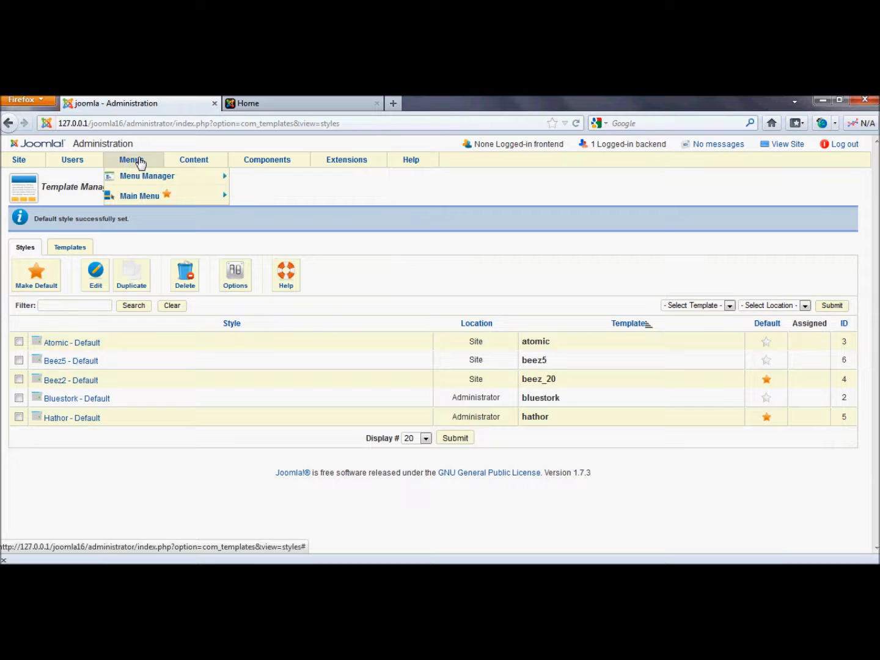
pyautogui.moveTo(184, 163)
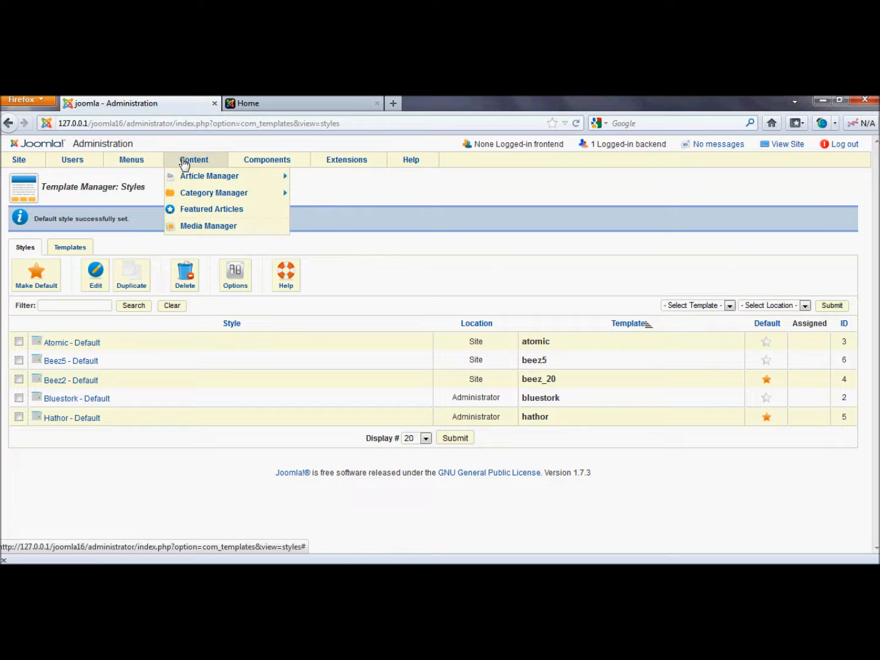
pyautogui.moveTo(203, 183)
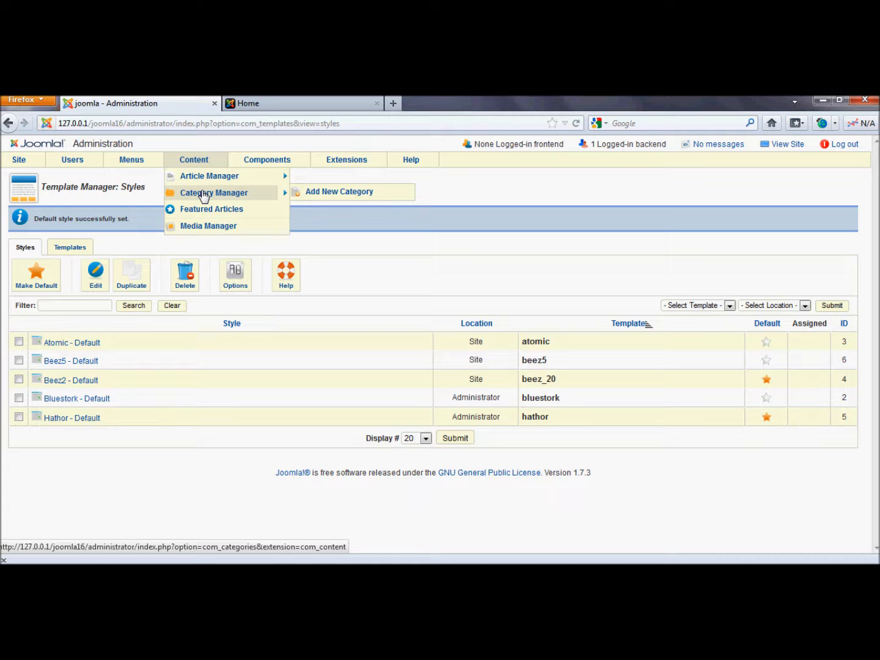
pyautogui.click(204, 193)
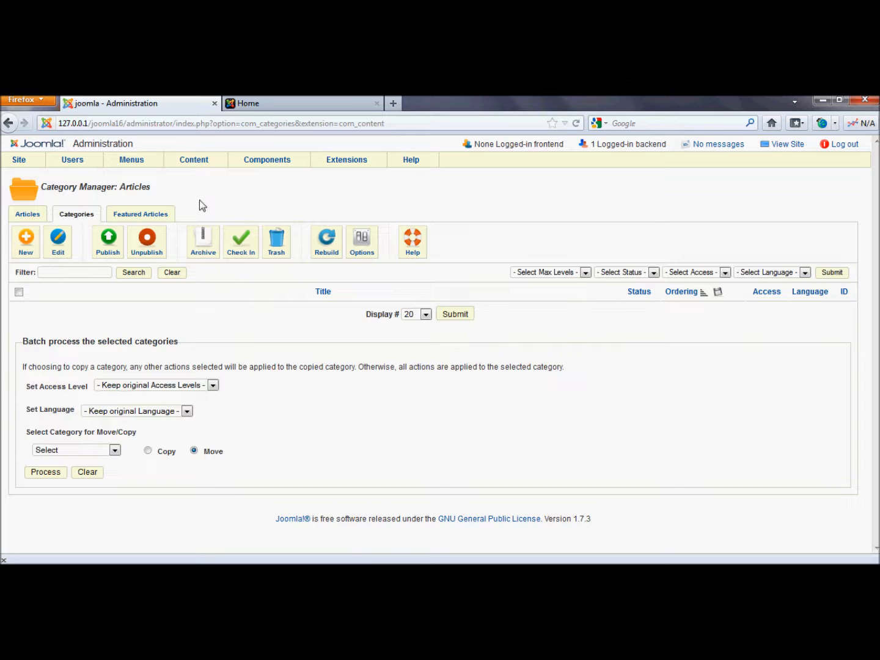
pyautogui.click(23, 247)
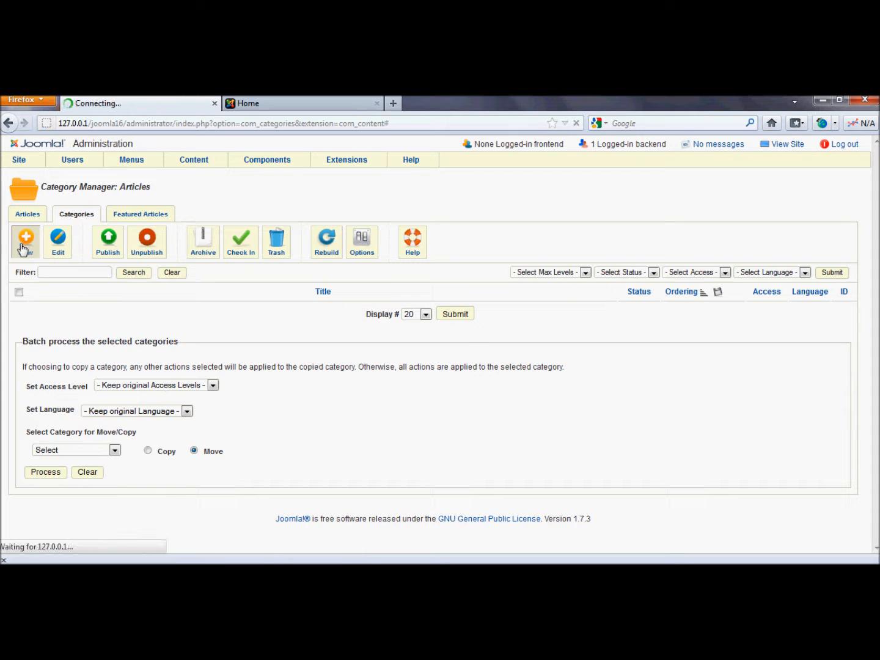
pyautogui.click(157, 272)
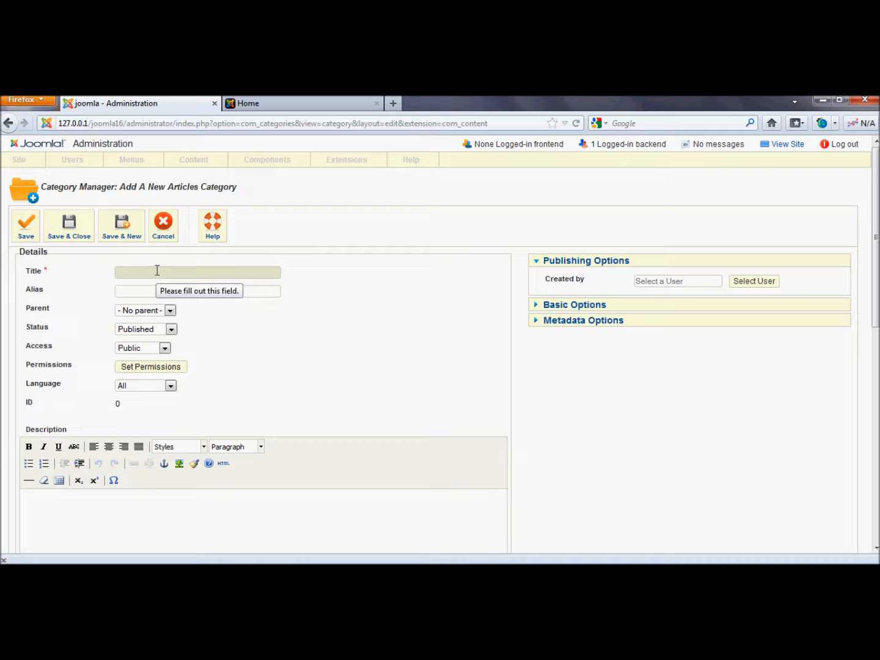
pyautogui.write('Da')
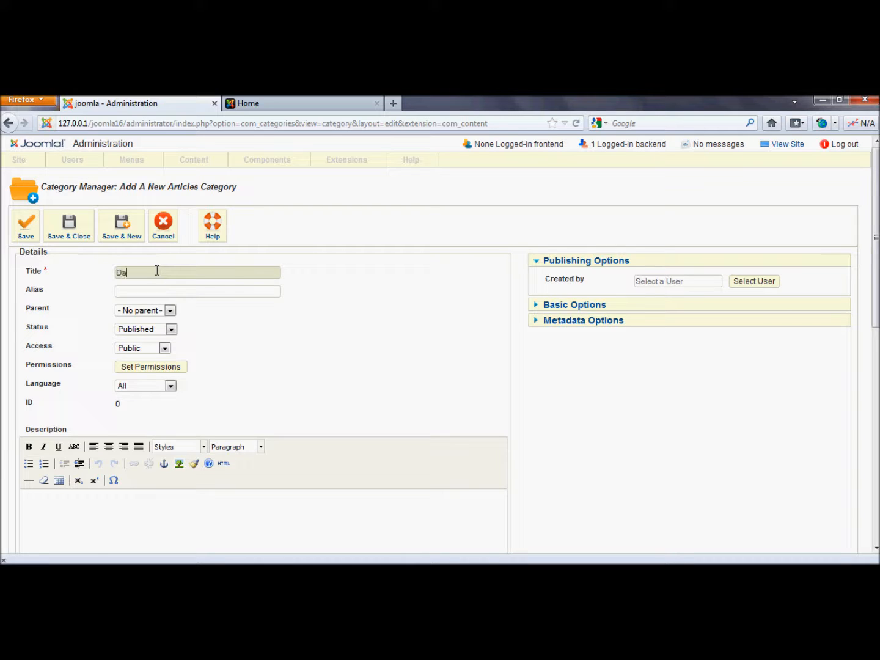
pyautogui.write('ys at the Beach')
# Step: Enter the category description "This category will deal with my summer on the beach." and save and close the category
pyautogui.click(60, 525)
pyautogui.write('Thi')
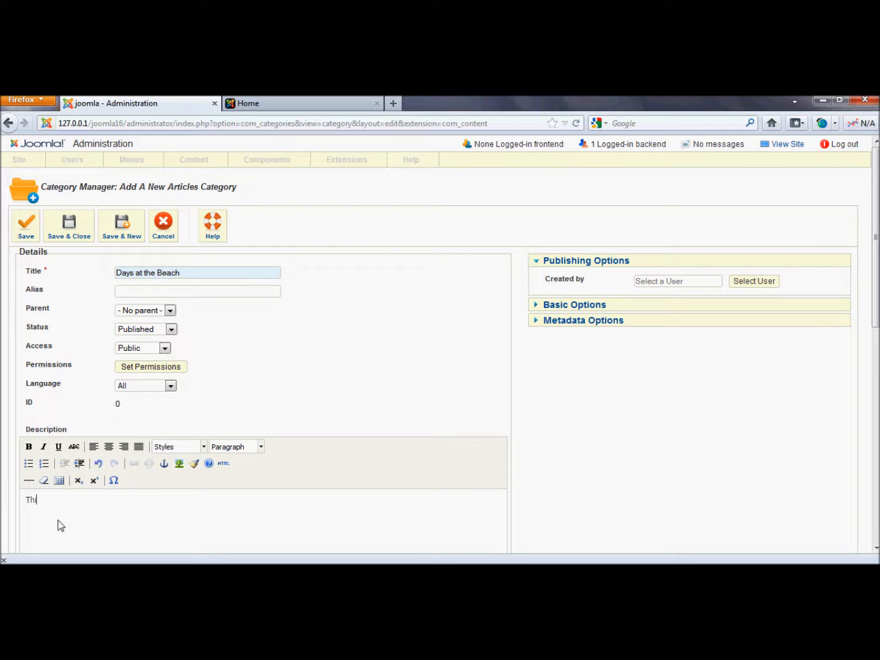
pyautogui.write('s category will deal with my summ')
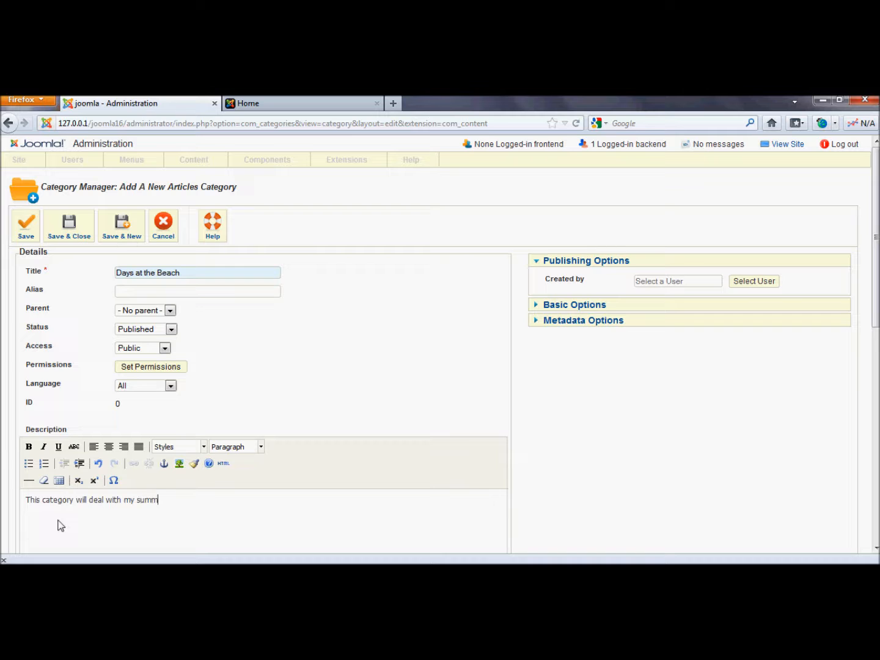
pyautogui.write('er on the beach.')
pyautogui.click(72, 226)
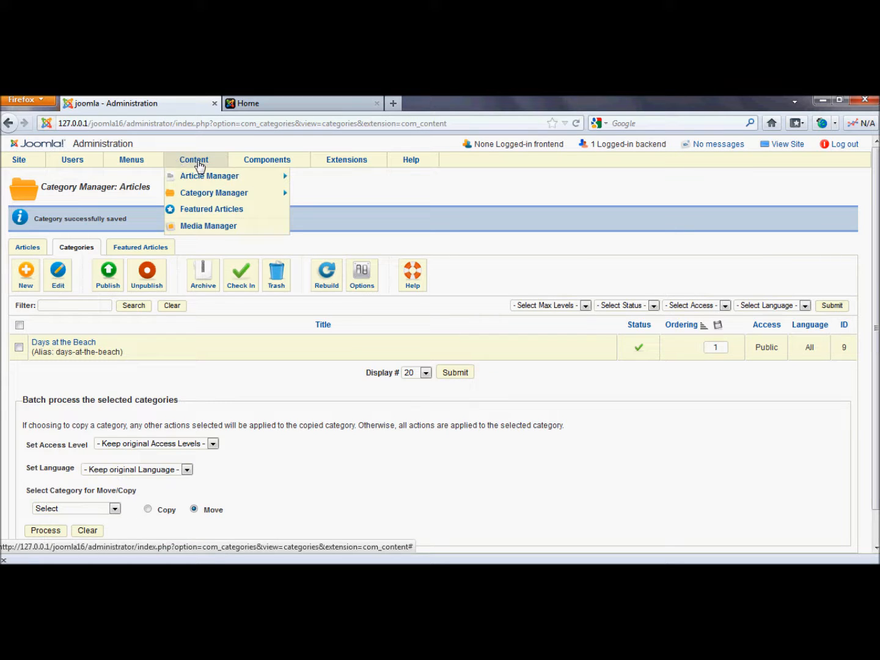
# Step: Start a new article and title it "My first day on the beach"
pyautogui.moveTo(205, 179)
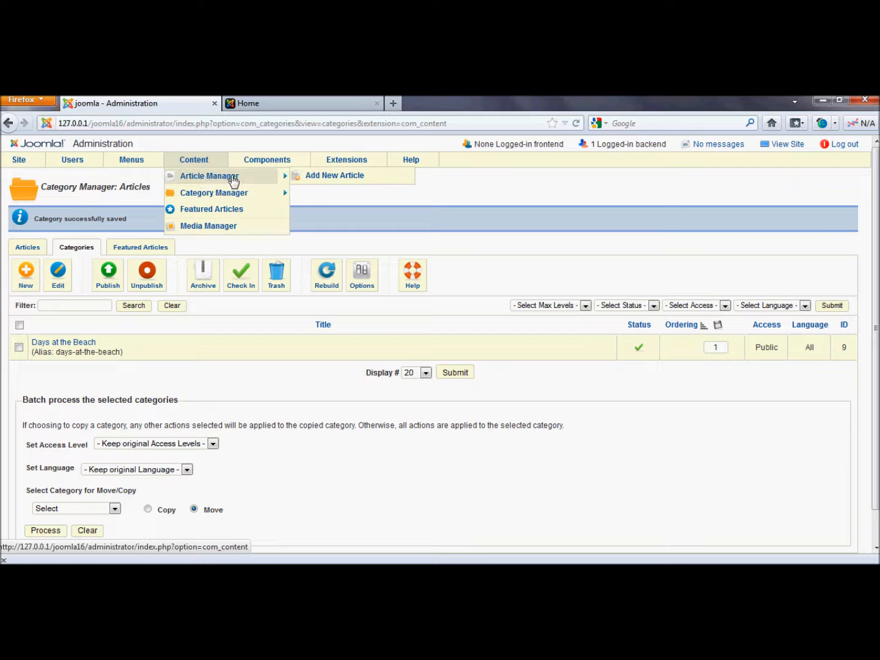
pyautogui.moveTo(254, 179)
pyautogui.click(310, 176)
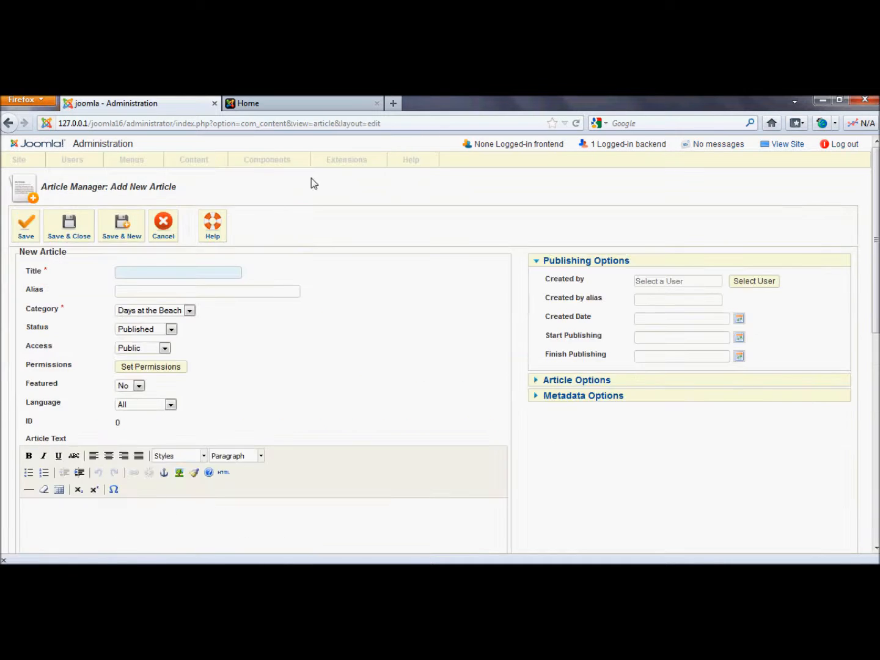
pyautogui.click(169, 275)
pyautogui.write('My first day on the bach')
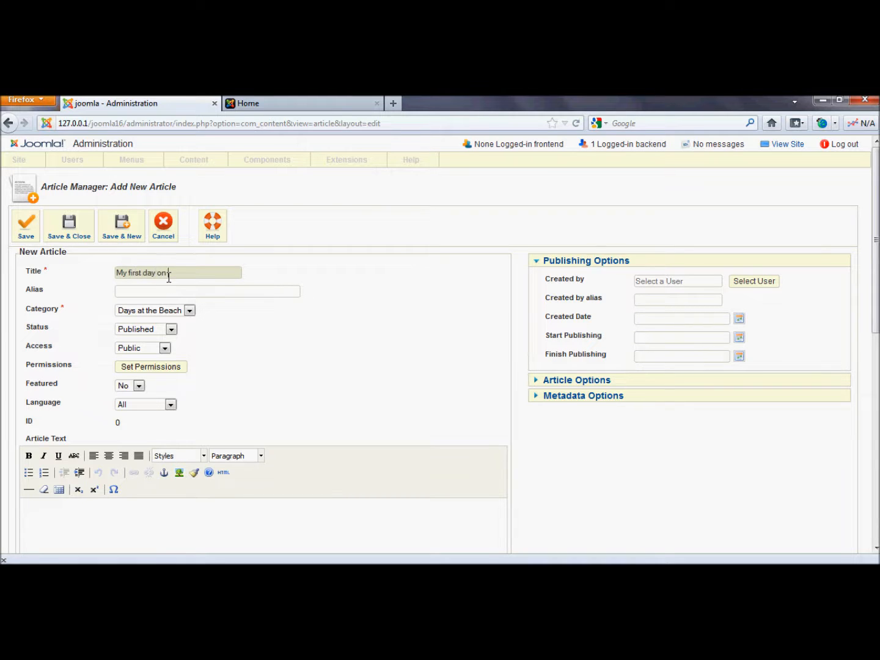
pyautogui.press('BackSpace')
pyautogui.press('BackSpace')
pyautogui.press('BackSpace')
pyautogui.write('each')
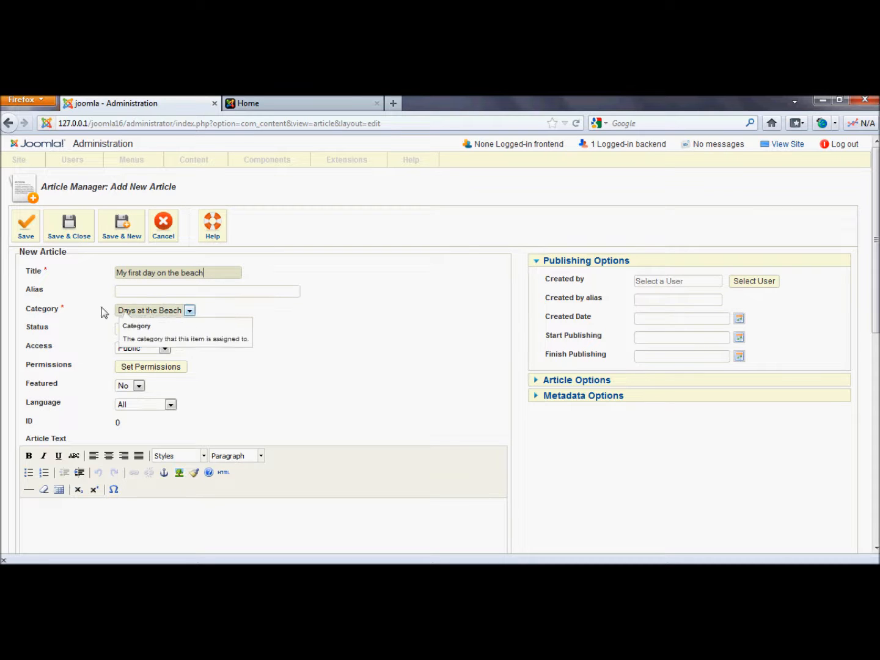
# Step: Keep the article in the "Days at the Beach" category, write the text "My first day at the beach was a blast!" and save and close it
pyautogui.click(192, 312)
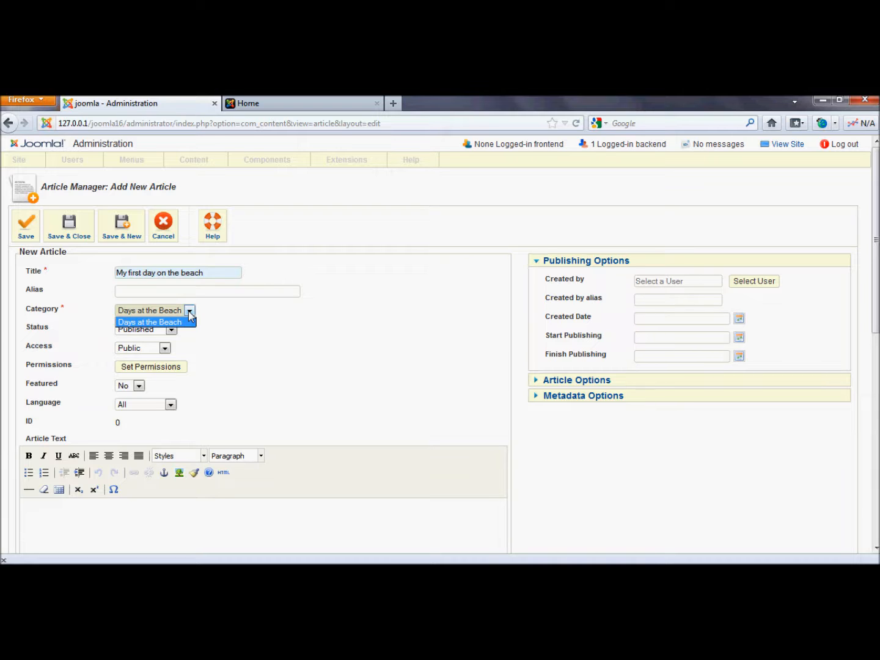
pyautogui.click(51, 537)
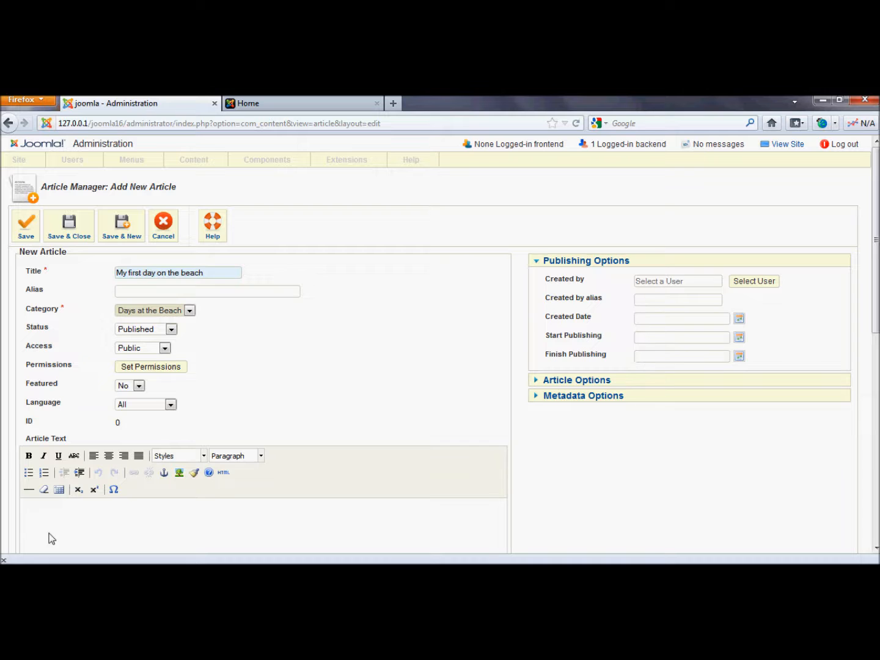
pyautogui.click(43, 523)
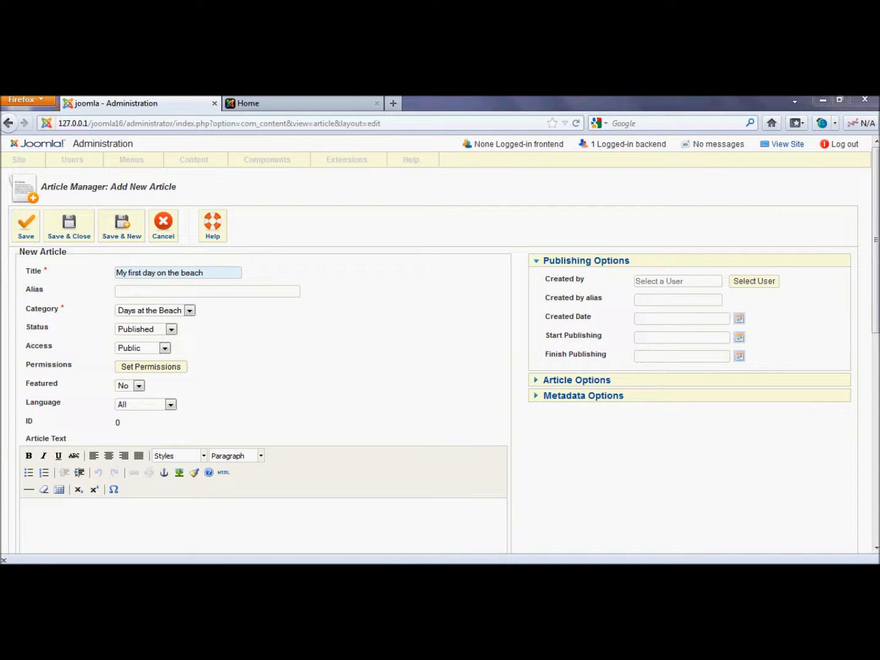
pyautogui.moveTo(877, 303); pyautogui.dragTo(877, 339)
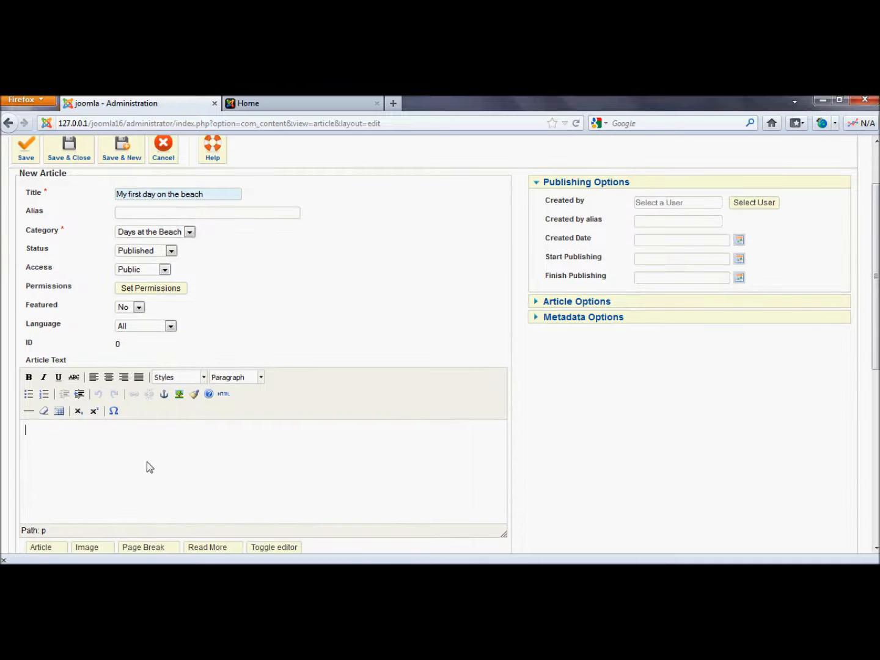
pyautogui.write('My first day at the beach was a ')
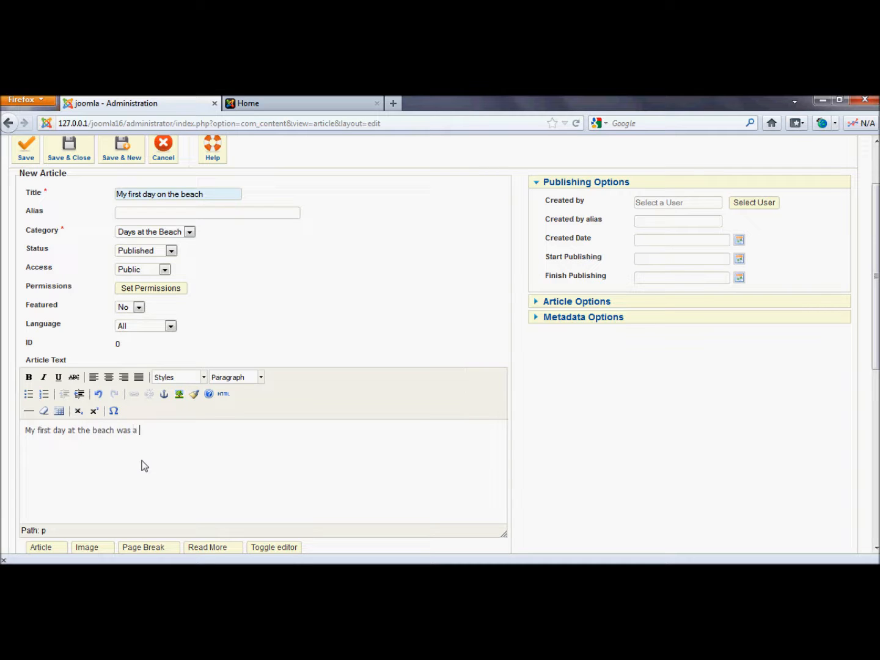
pyautogui.write('blast!')
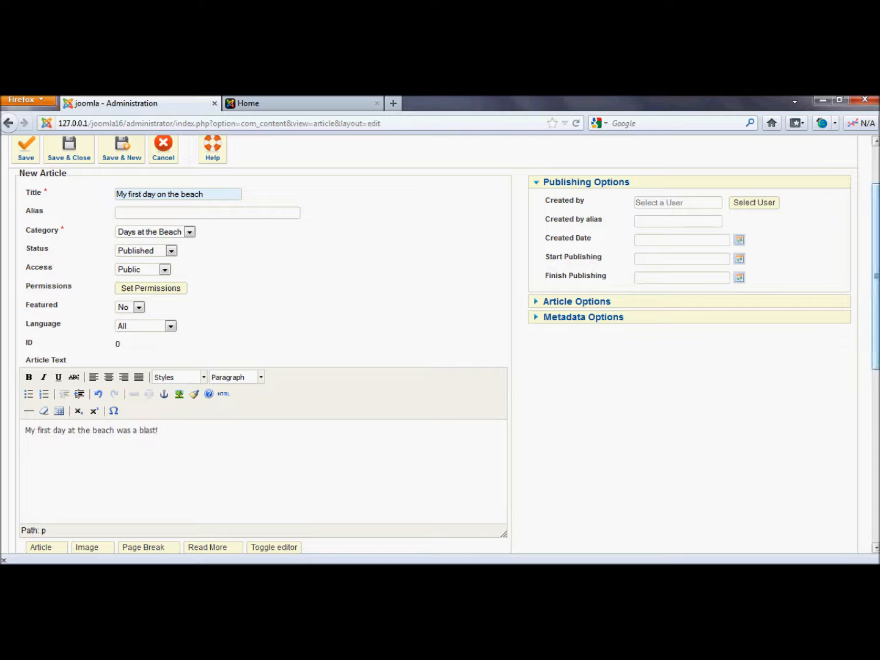
pyautogui.click(79, 158)
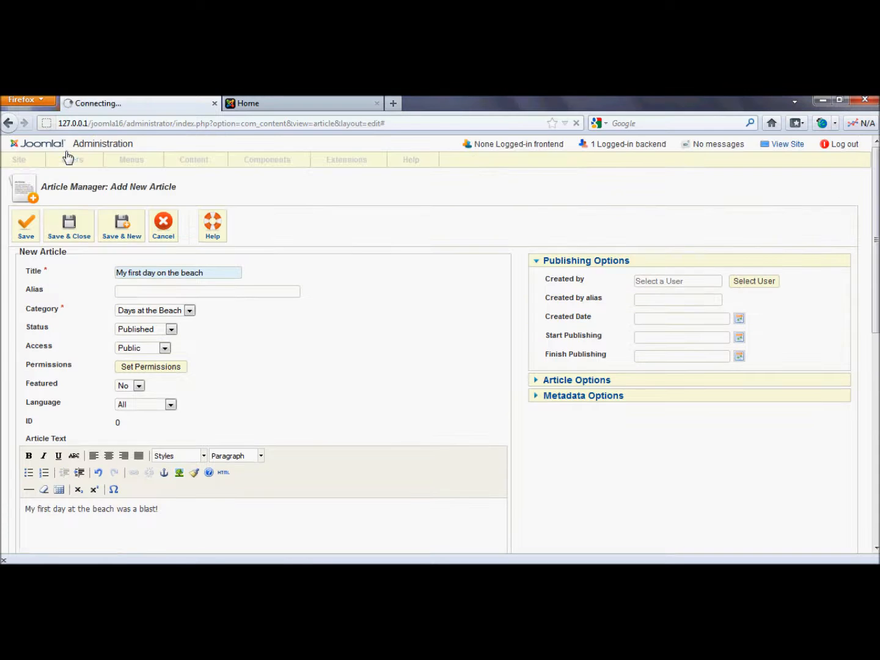
pyautogui.moveTo(82, 176)
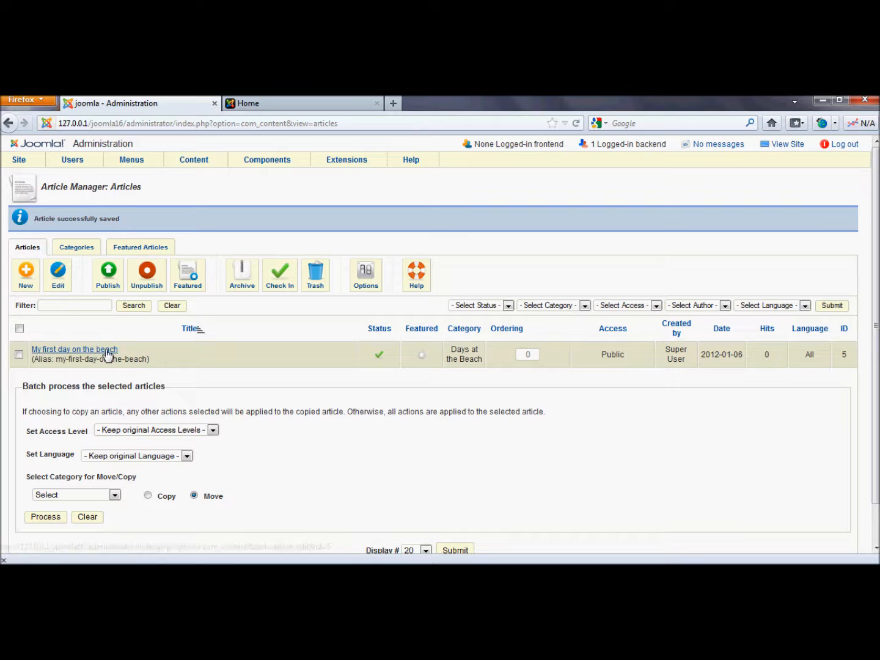
# Step: Create a second article titled "Day 2 at the beach" with the text "I sat out in the sun on day 2 and relaxed." and save and close it
pyautogui.click(22, 283)
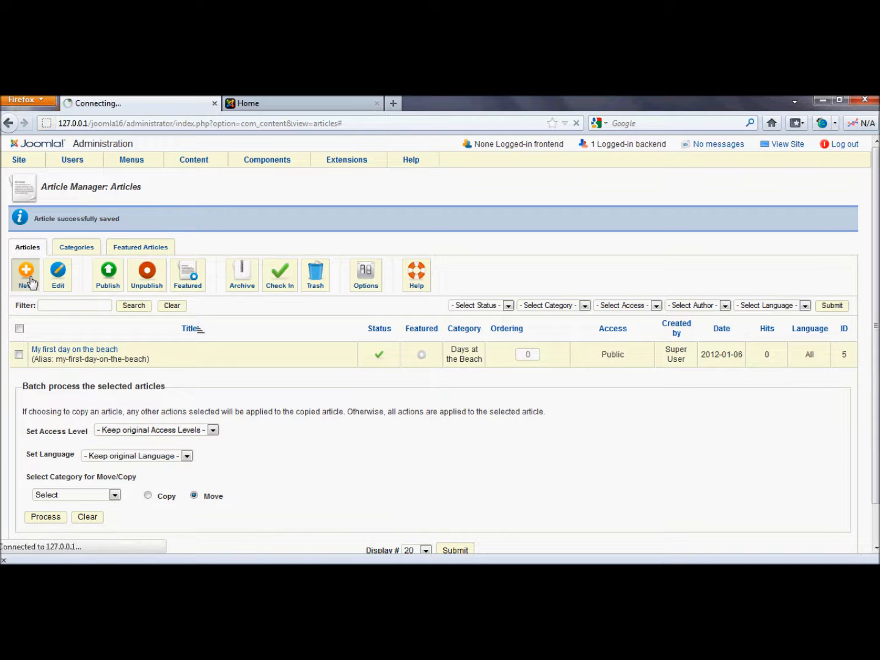
pyautogui.click(174, 270)
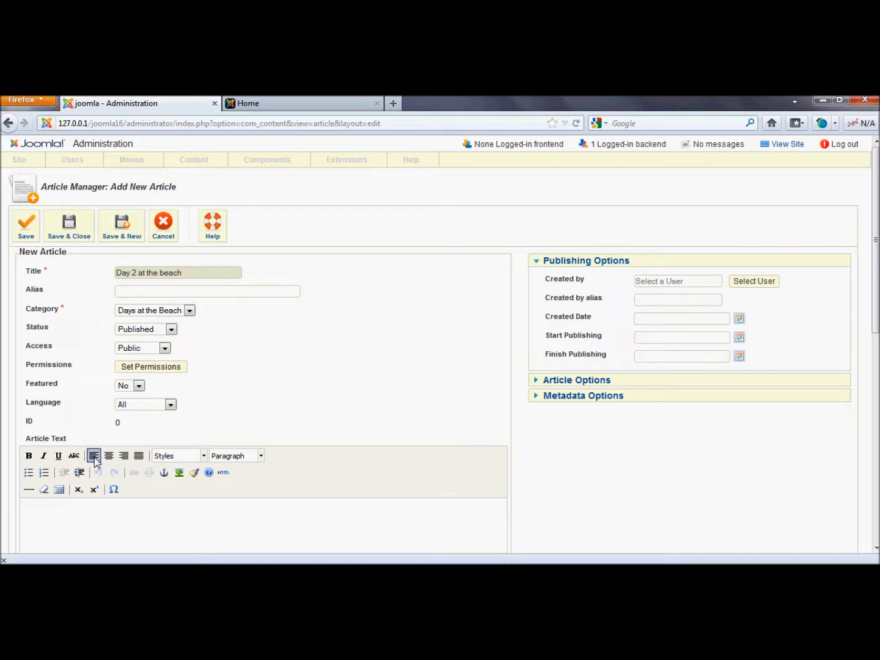
pyautogui.click(68, 522)
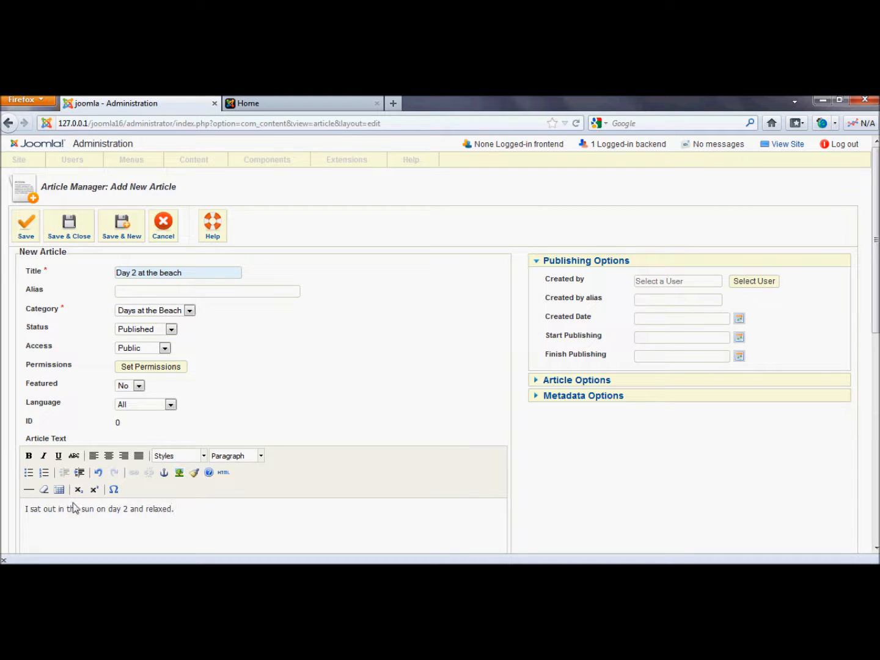
pyautogui.click(78, 229)
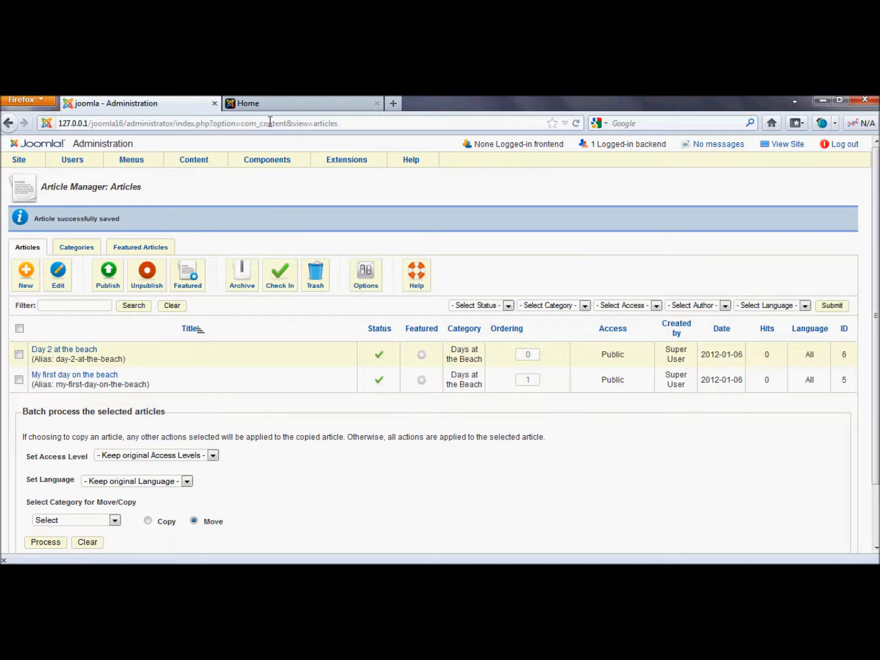
# Step: Reload the front-end home page, and return to the administration site to open the Menu Manager
pyautogui.click(294, 108)
pyautogui.press('F5')
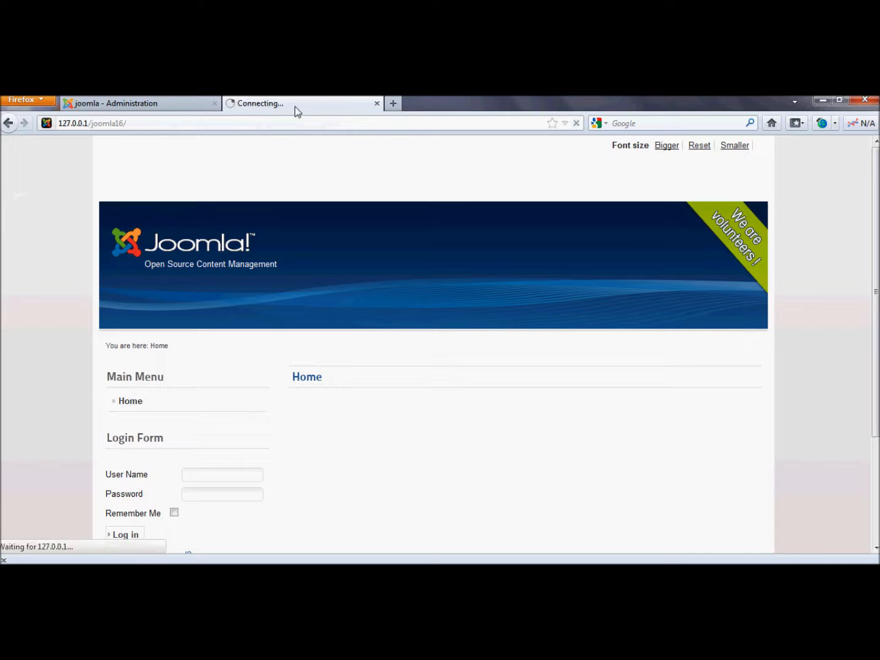
pyautogui.click(164, 108)
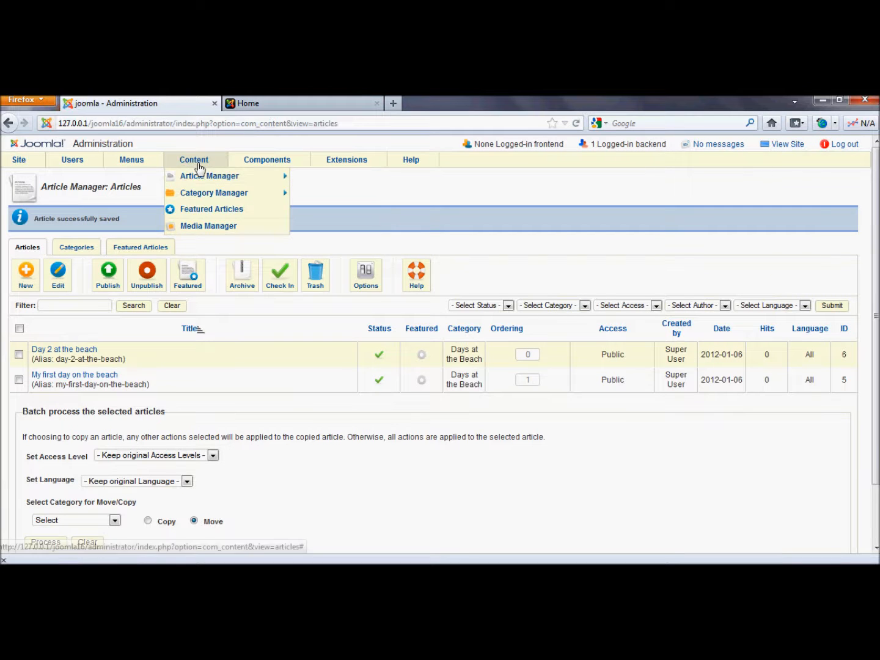
pyautogui.moveTo(152, 164)
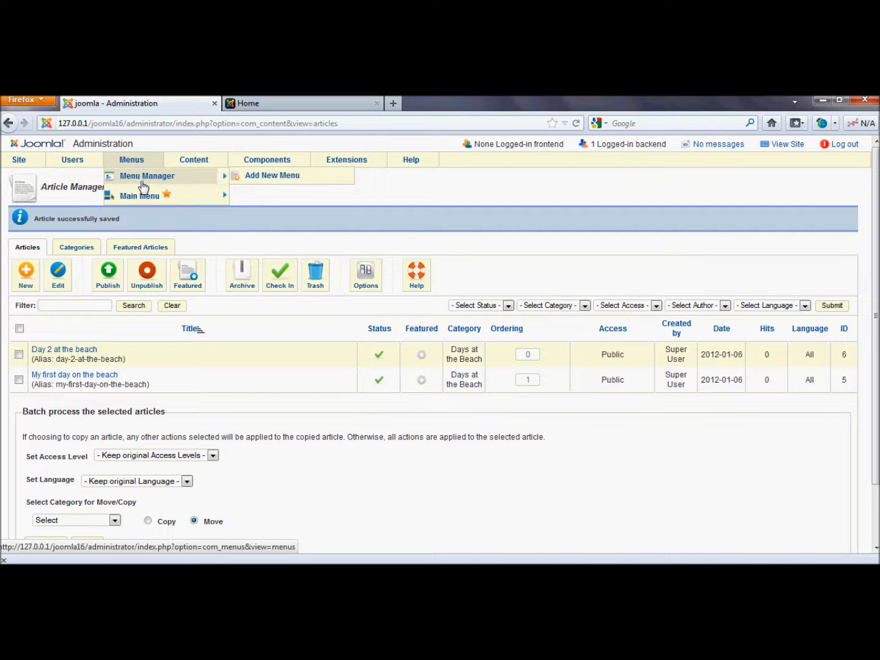
pyautogui.click(140, 178)
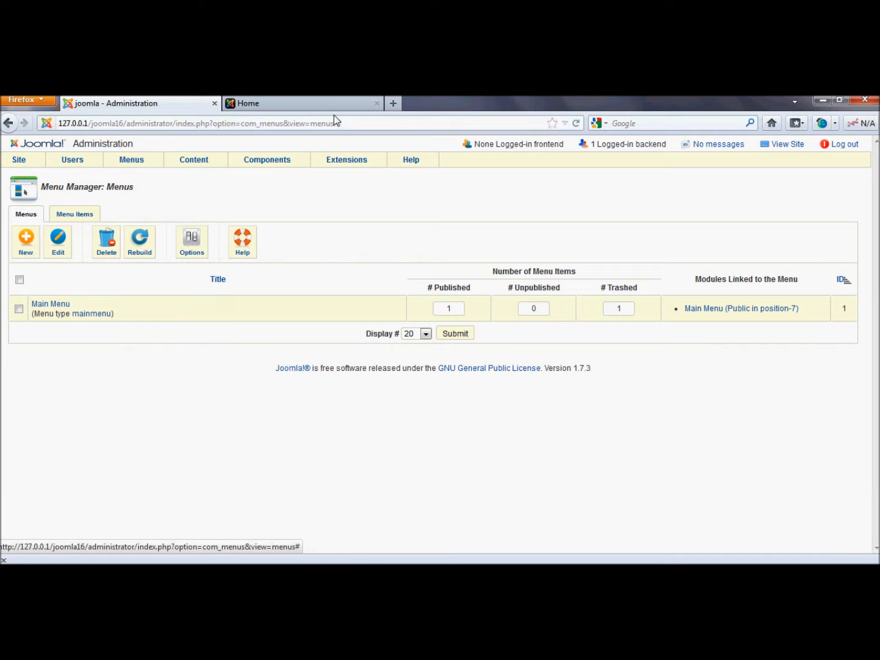
# Step: Compare the Main Menu module on the front-end home page with the menu listed in the Menu Manager
pyautogui.click(317, 108)
pyautogui.moveTo(107, 374); pyautogui.dragTo(163, 380)
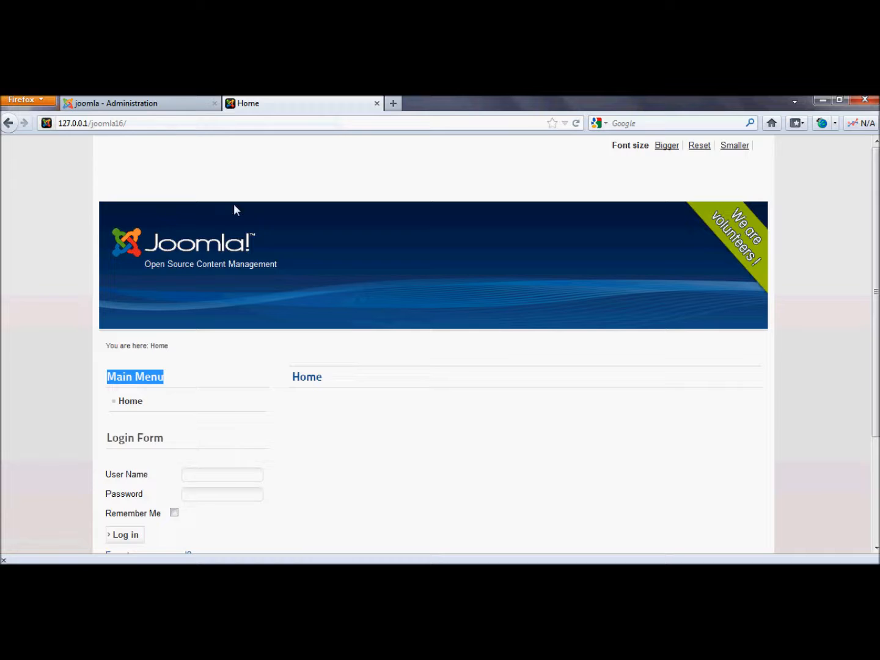
pyautogui.click(140, 105)
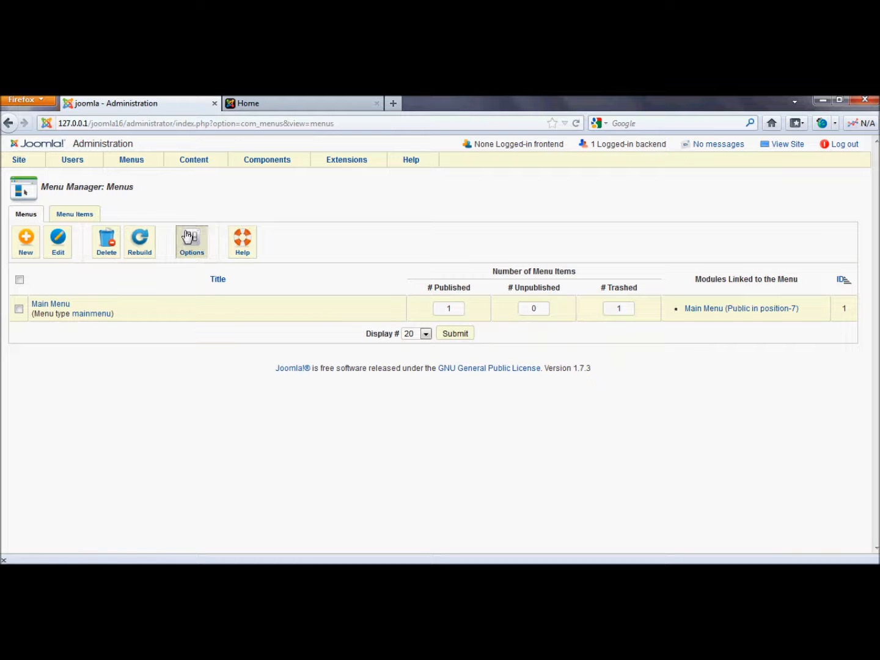
pyautogui.click(278, 108)
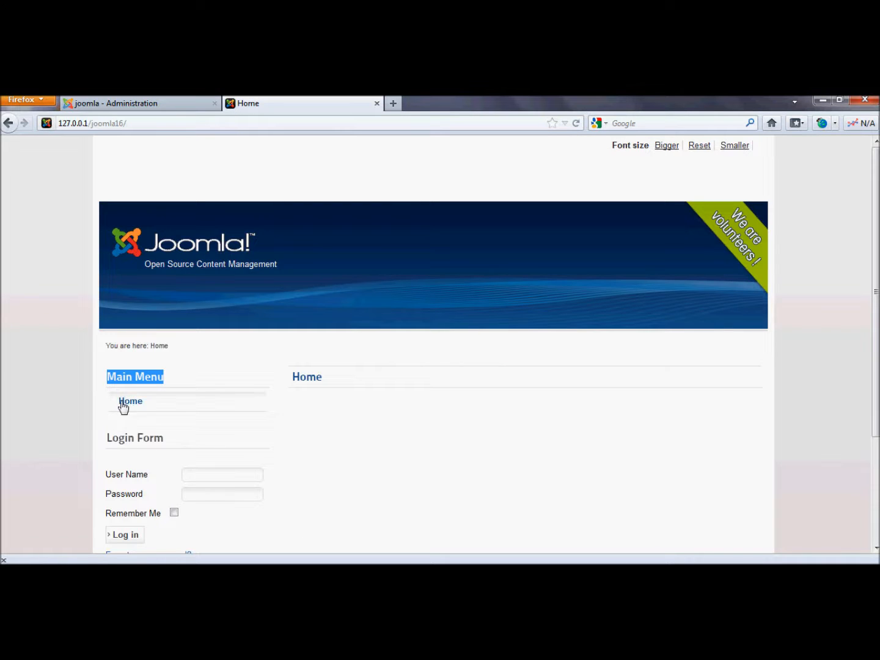
pyautogui.click(144, 105)
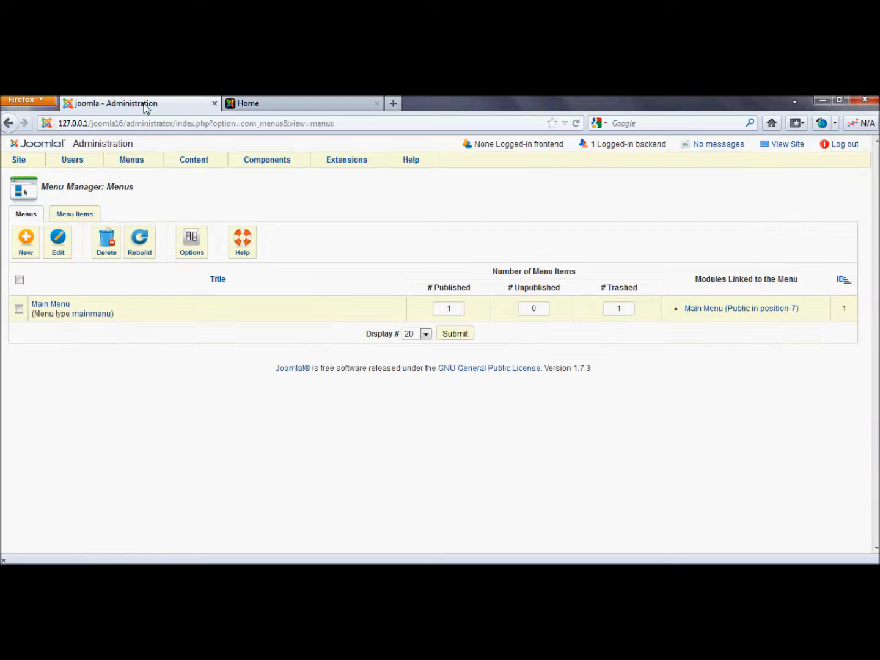
# Step: Open the Main Menu's item list and start a new menu item titled "Days at the Beach"
pyautogui.click(62, 307)
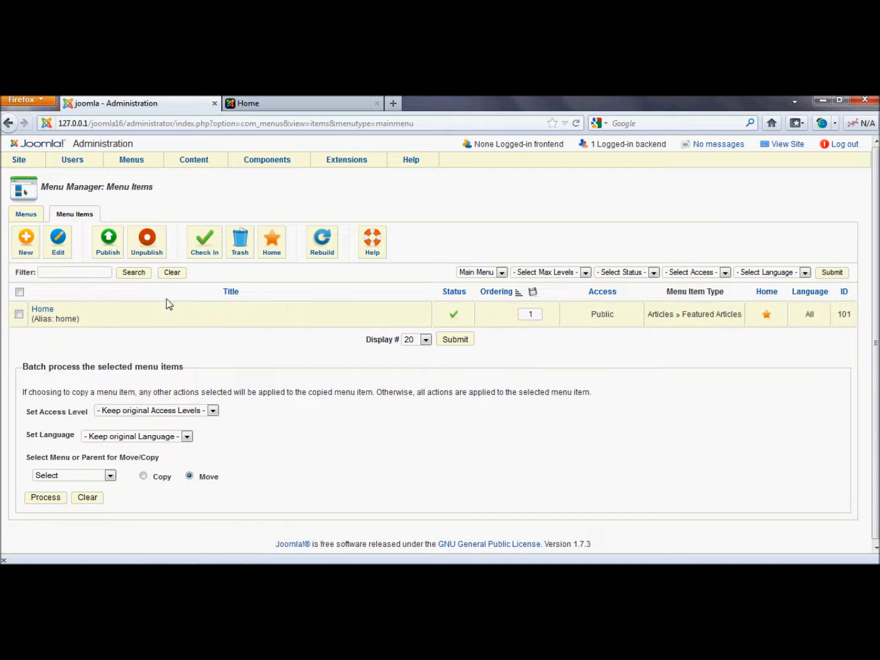
pyautogui.moveTo(119, 166)
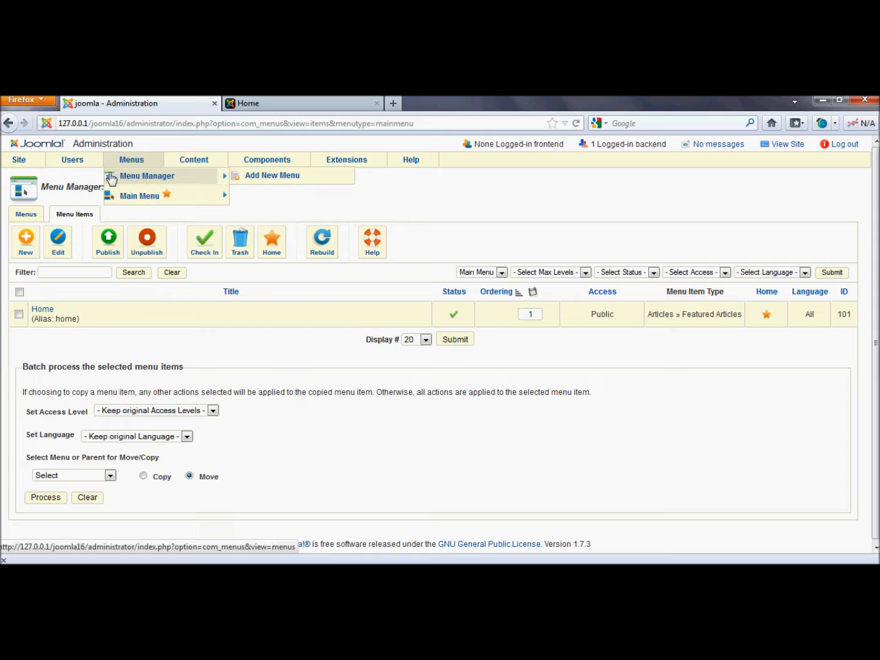
pyautogui.click(22, 250)
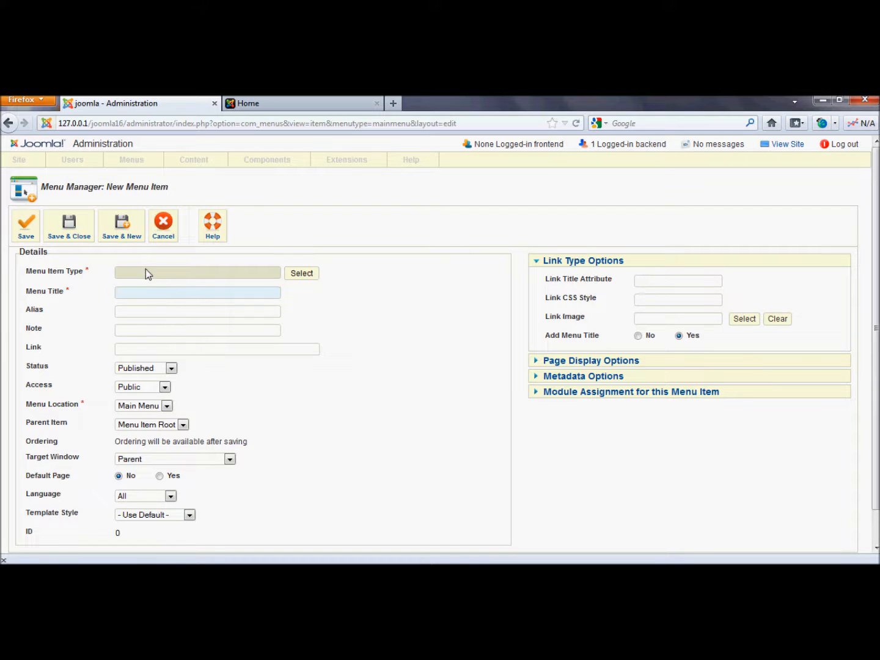
pyautogui.click(193, 295)
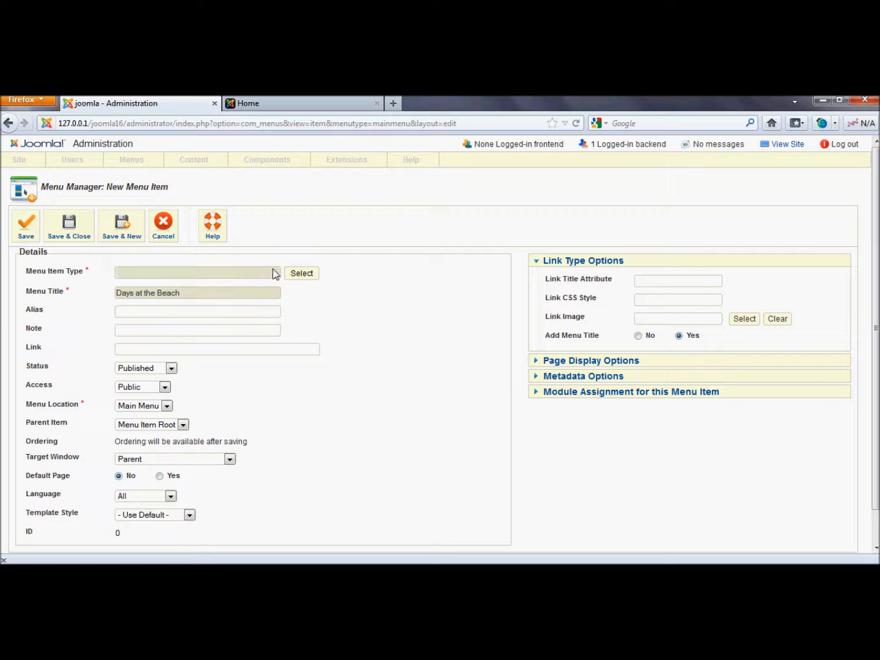
# Step: Set the menu item type to Single Article, link it to "My first day on the beach", and save and close the menu item
pyautogui.click(300, 273)
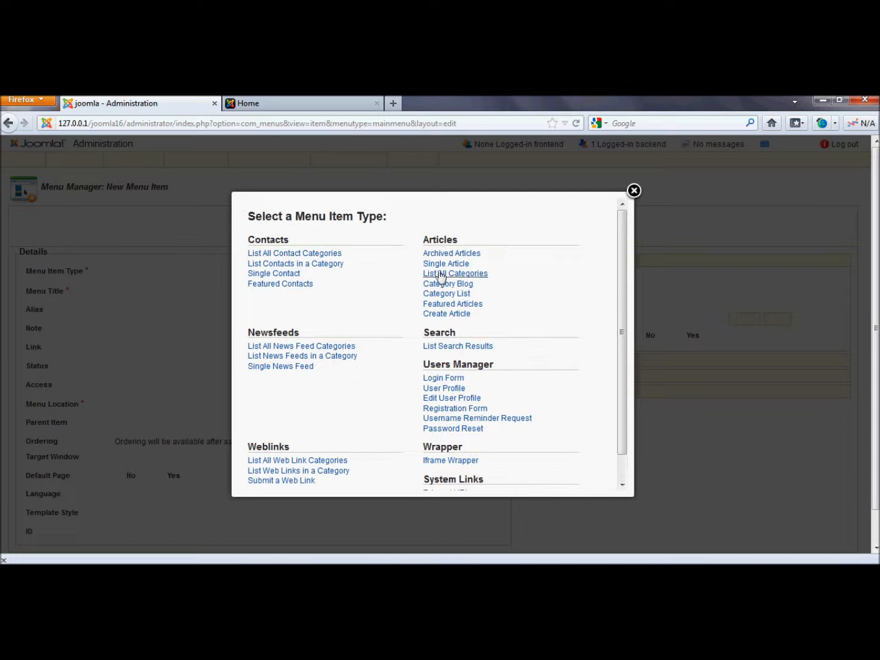
pyautogui.click(457, 265)
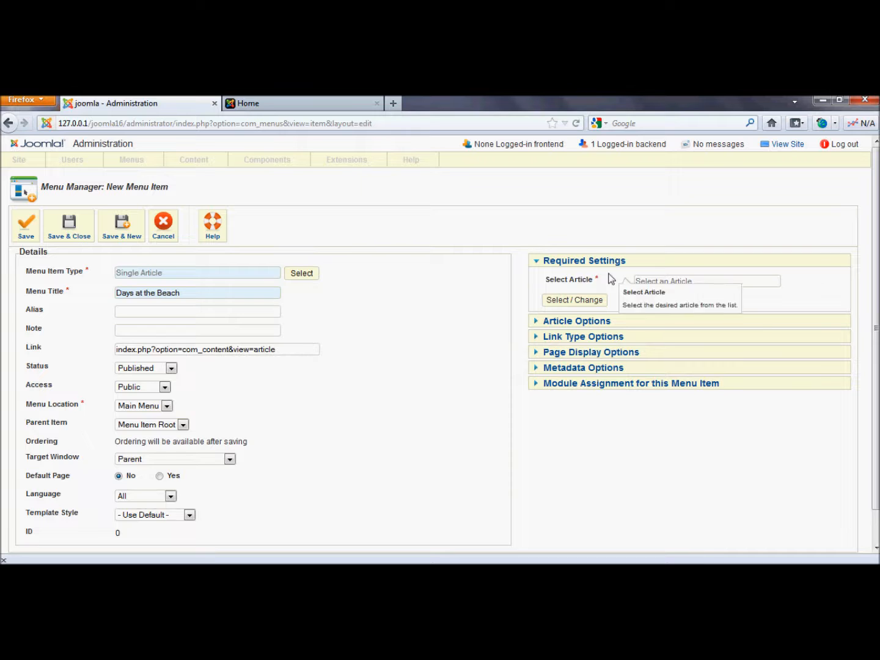
pyautogui.click(571, 298)
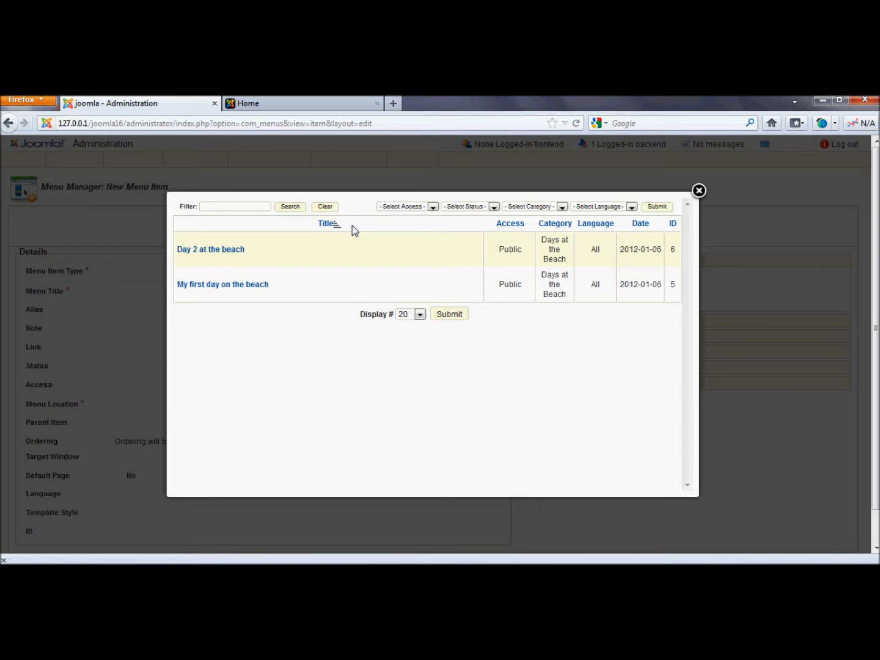
pyautogui.click(698, 191)
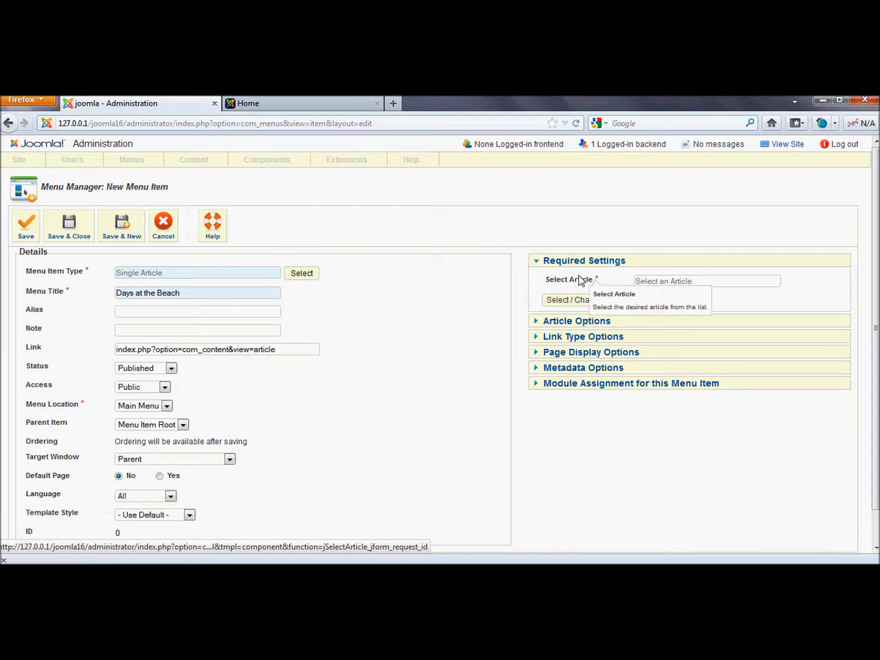
pyautogui.click(575, 302)
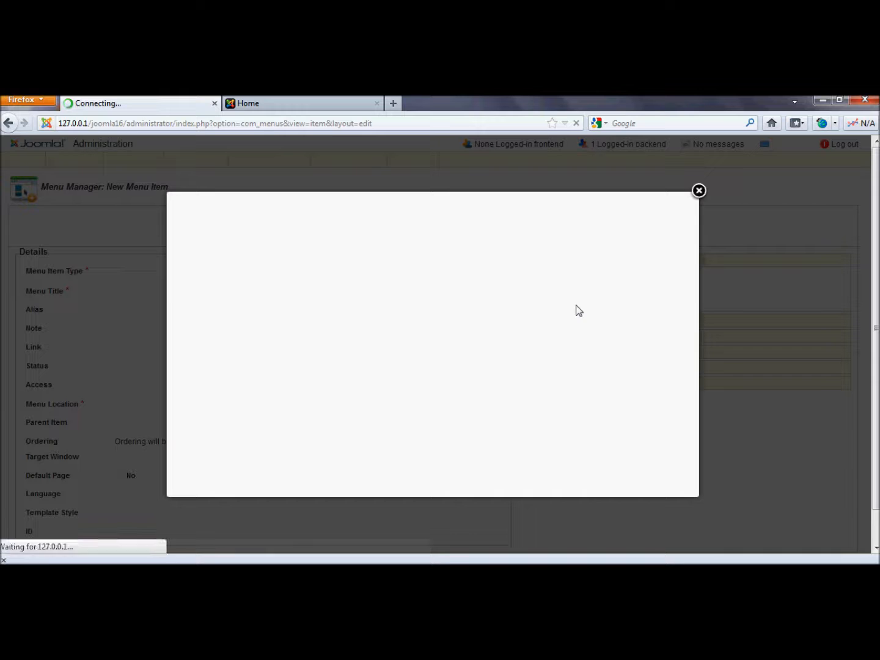
pyautogui.click(217, 284)
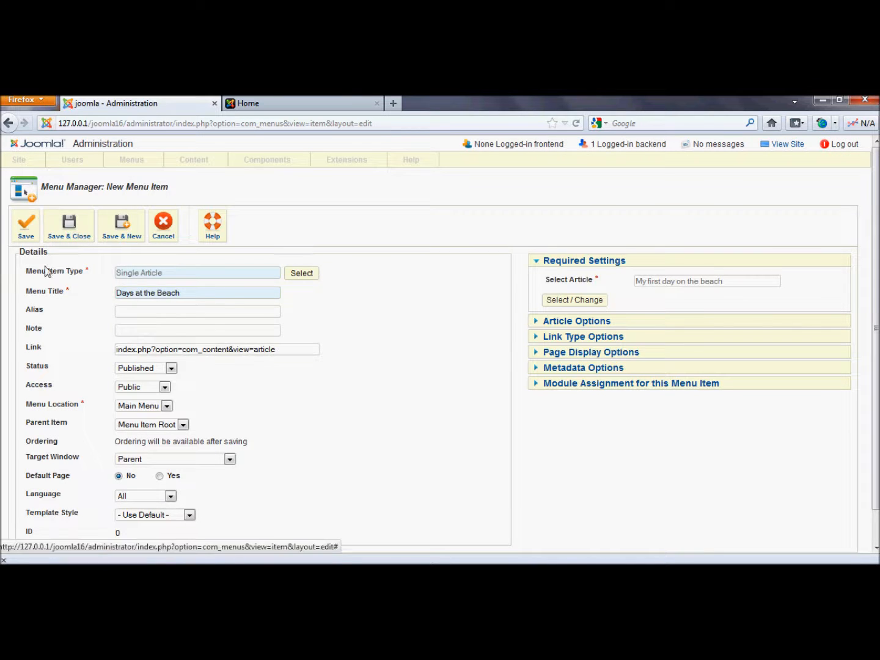
pyautogui.click(64, 234)
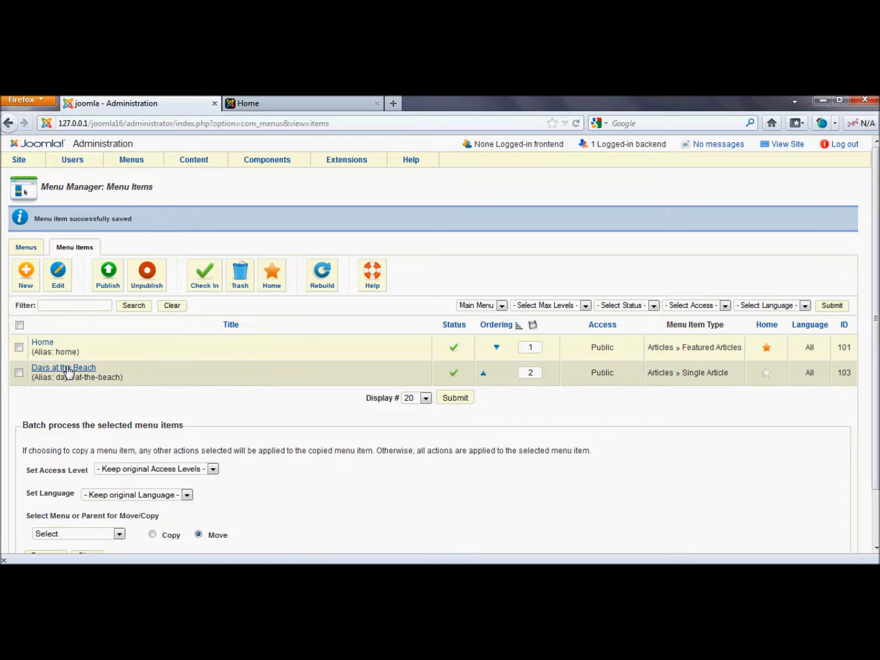
# Step: Reload the front-end home page and view the article behind the "Days at the Beach" menu item
pyautogui.click(308, 105)
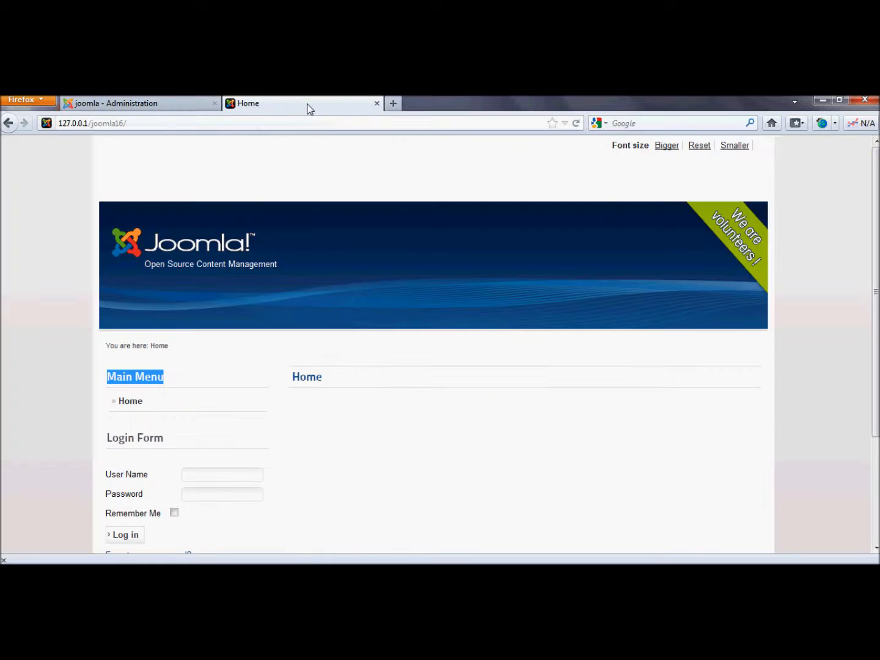
pyautogui.press('F5')
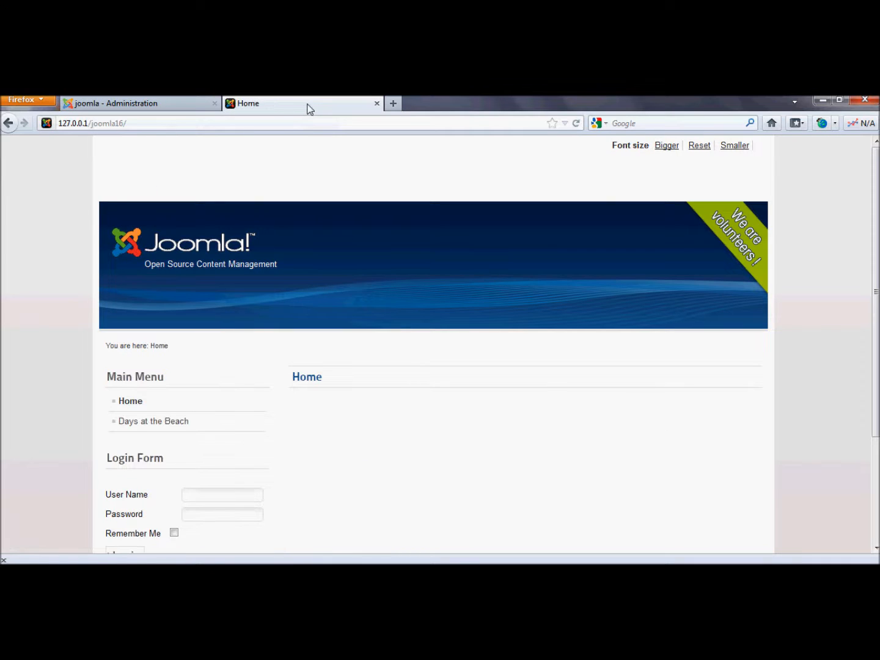
pyautogui.click(143, 427)
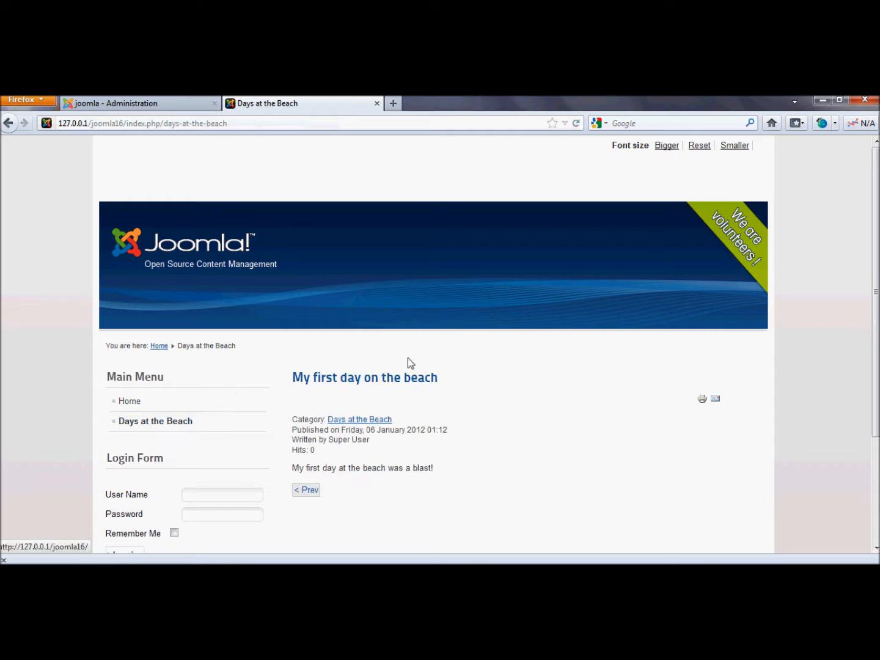
pyautogui.scroll(-1, 487, 404)
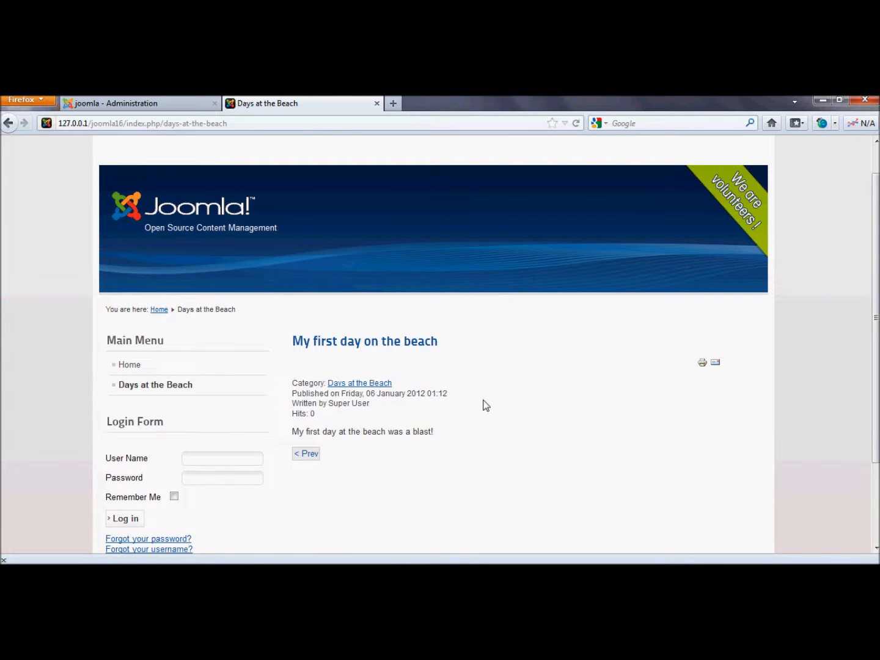
# Step: Change the "Days at the Beach" menu item's type to Category List for the "Days at the Beach" category, then save and close it
pyautogui.click(132, 105)
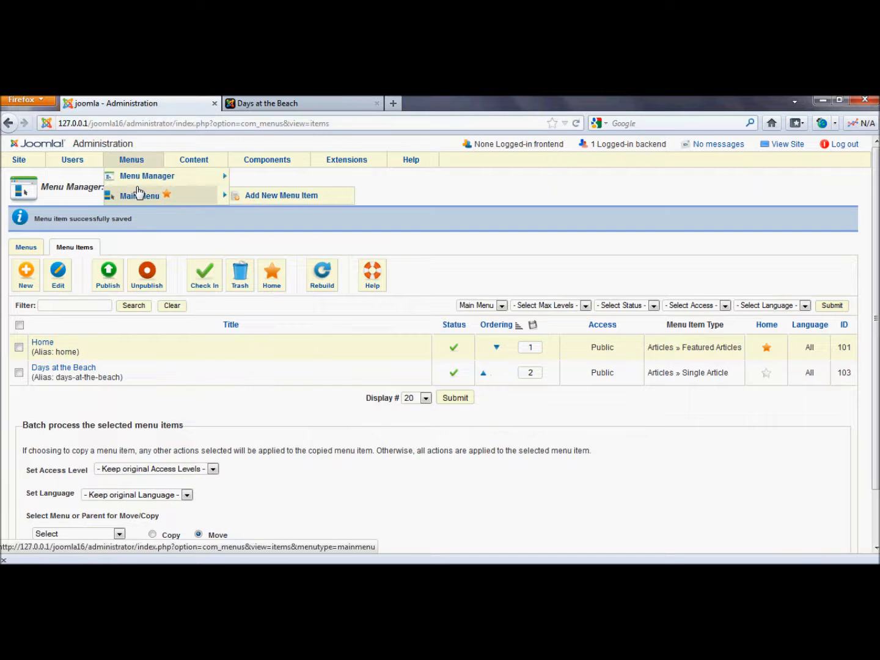
pyautogui.click(79, 371)
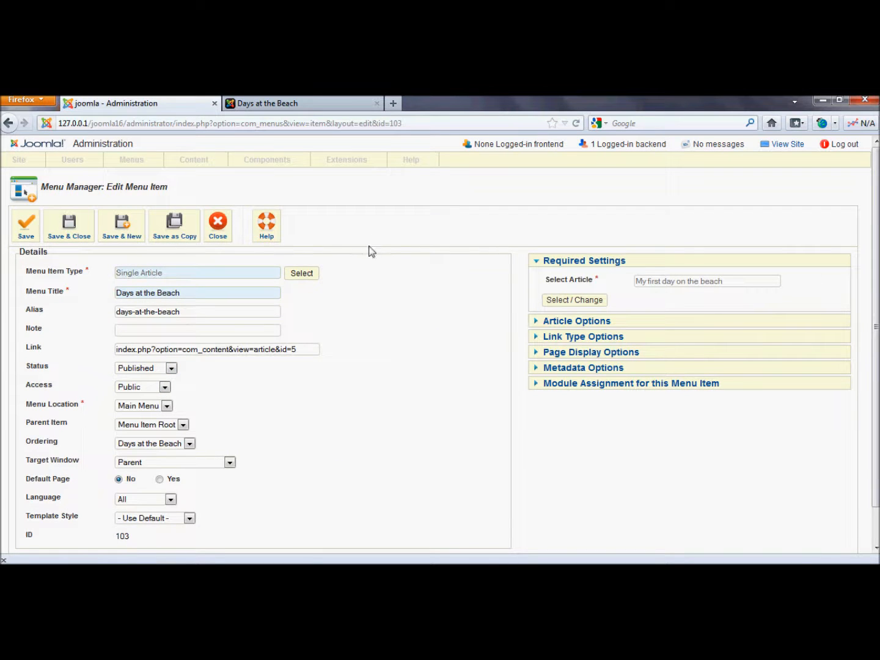
pyautogui.click(295, 276)
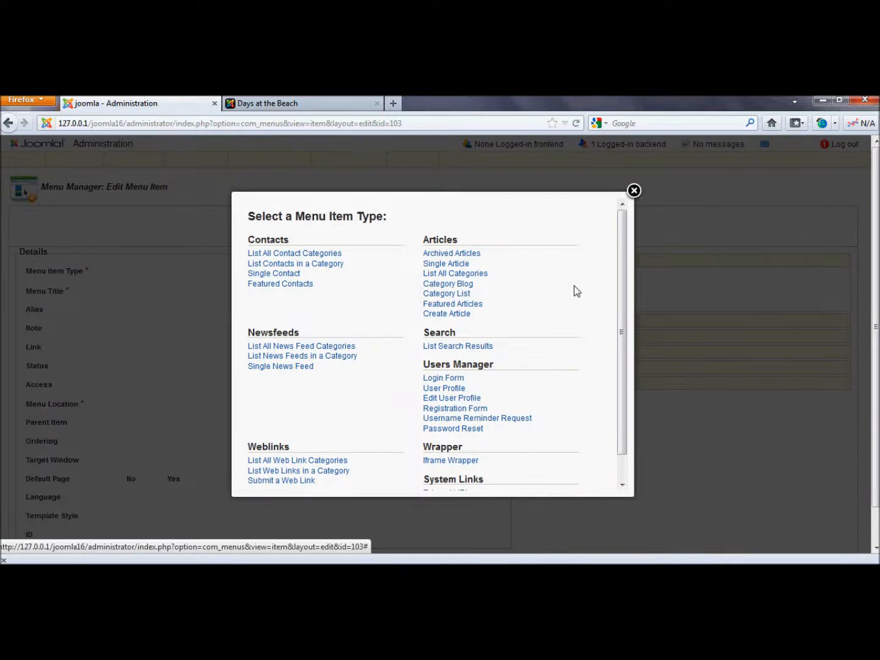
pyautogui.click(442, 294)
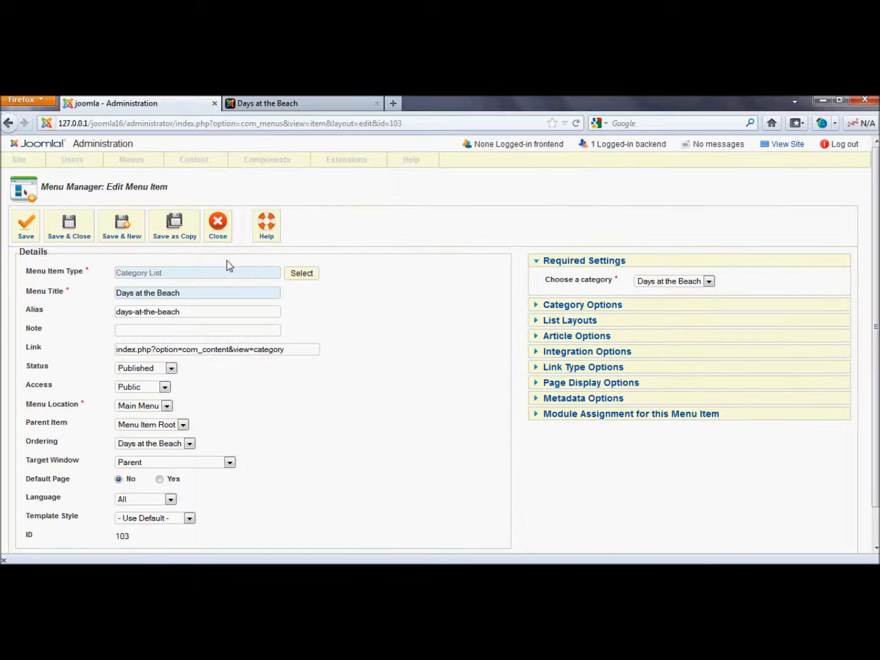
pyautogui.click(63, 234)
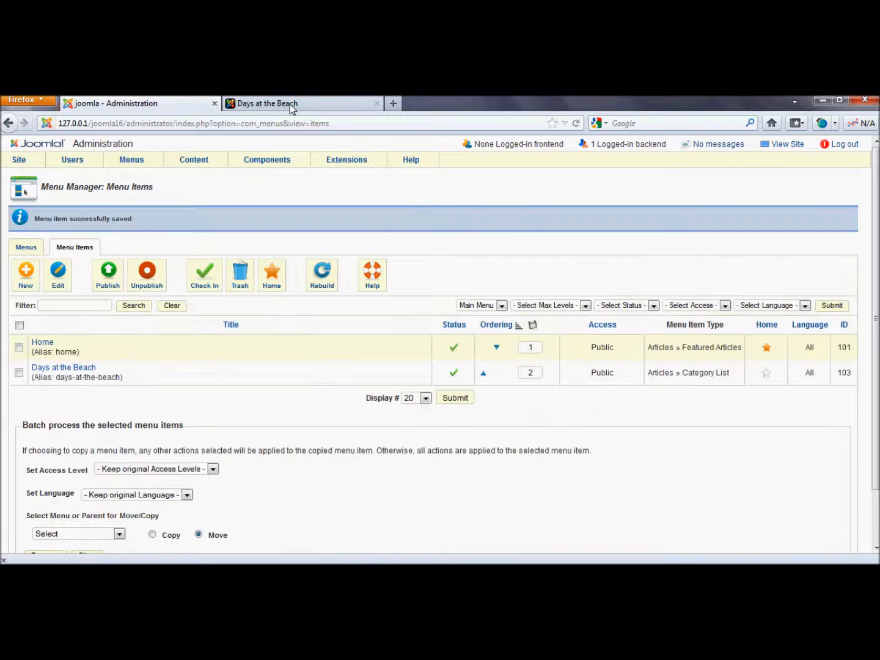
# Step: Reload the front-end "Days at the Beach" page and view the articles "Day 2 at the beach" and "My first day on the beach" from its list
pyautogui.click(290, 107)
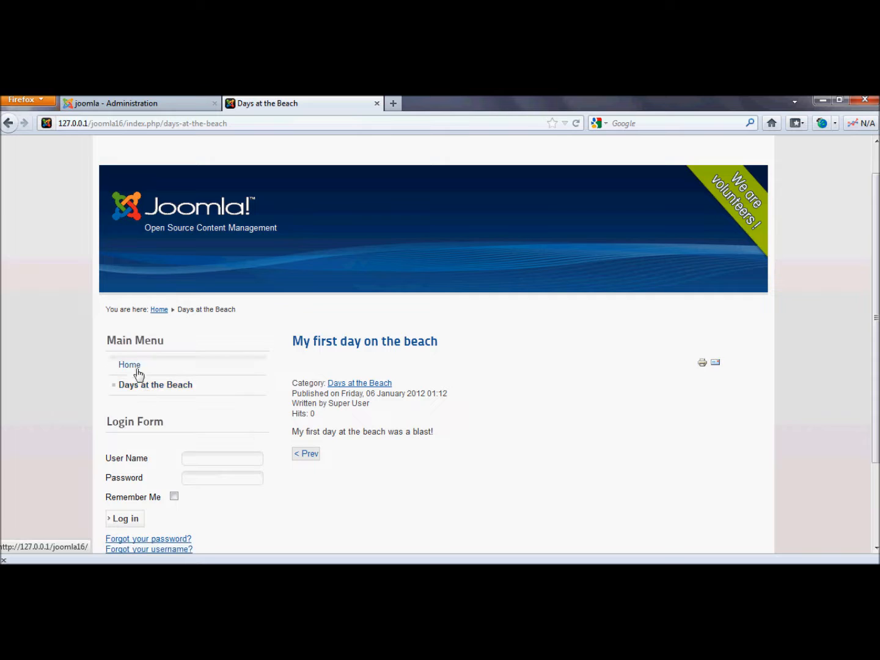
pyautogui.press('F5')
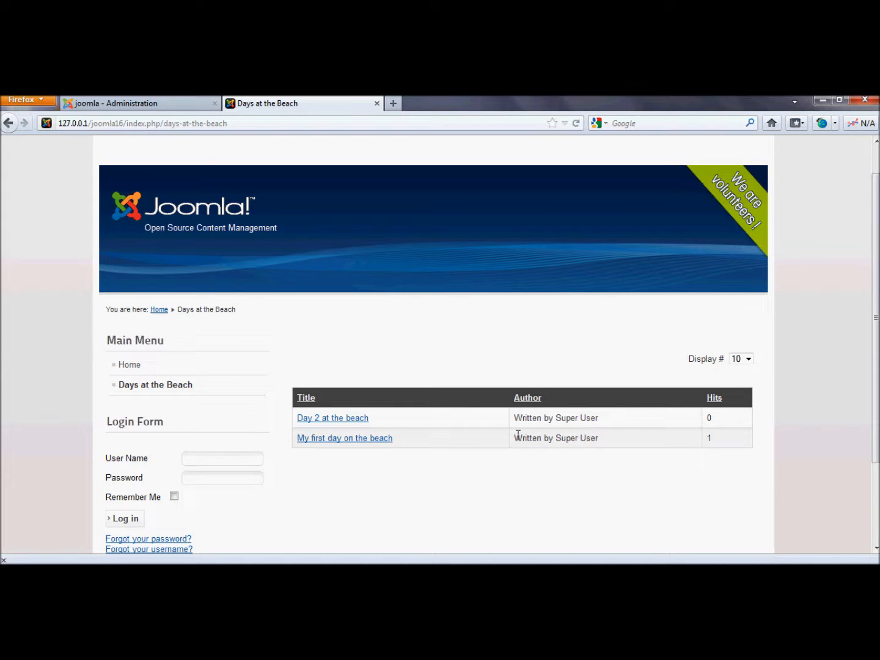
pyautogui.moveTo(295, 422); pyautogui.dragTo(333, 425)
pyautogui.click(333, 427)
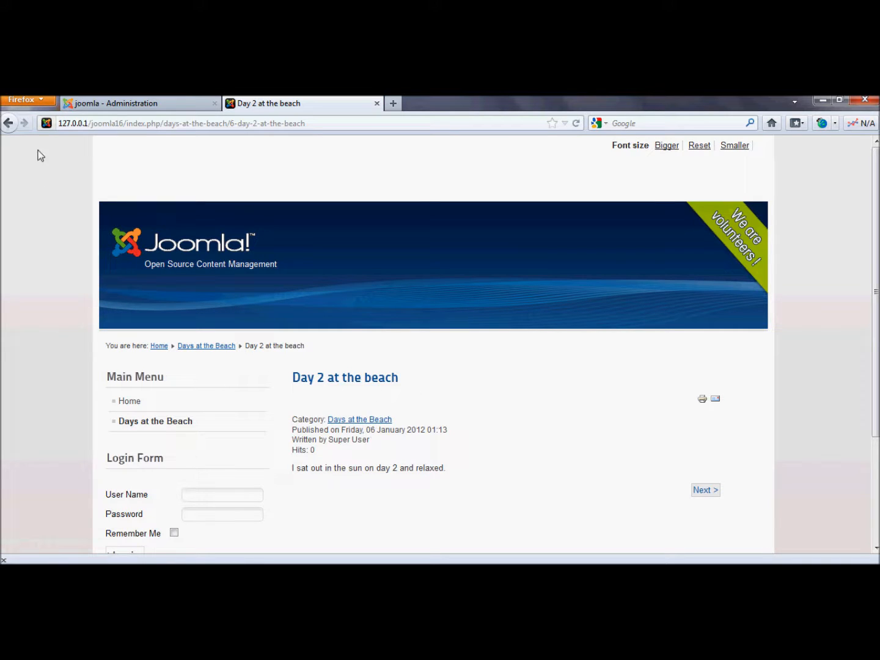
pyautogui.click(11, 125)
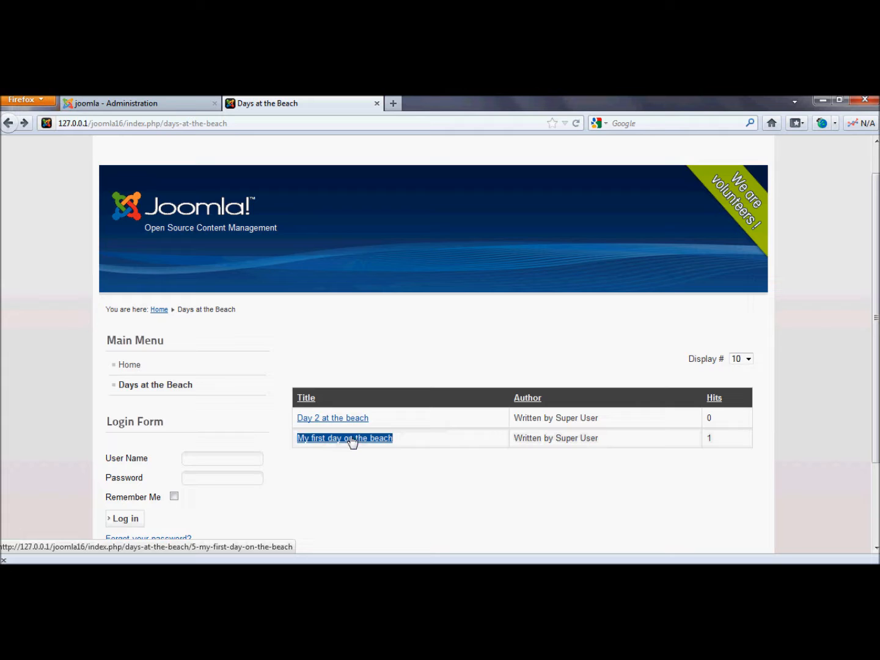
pyautogui.click(314, 439)
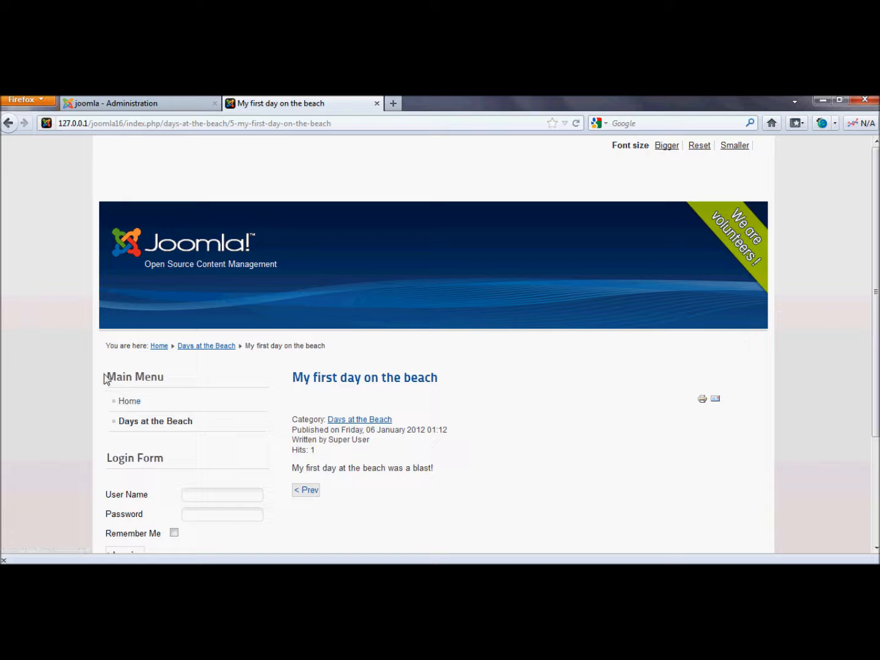
# Step: Reopen the front-end "Days at the Beach" article list through the Main Menu, and return to the menu item list in the administration
pyautogui.moveTo(107, 375); pyautogui.dragTo(167, 385)
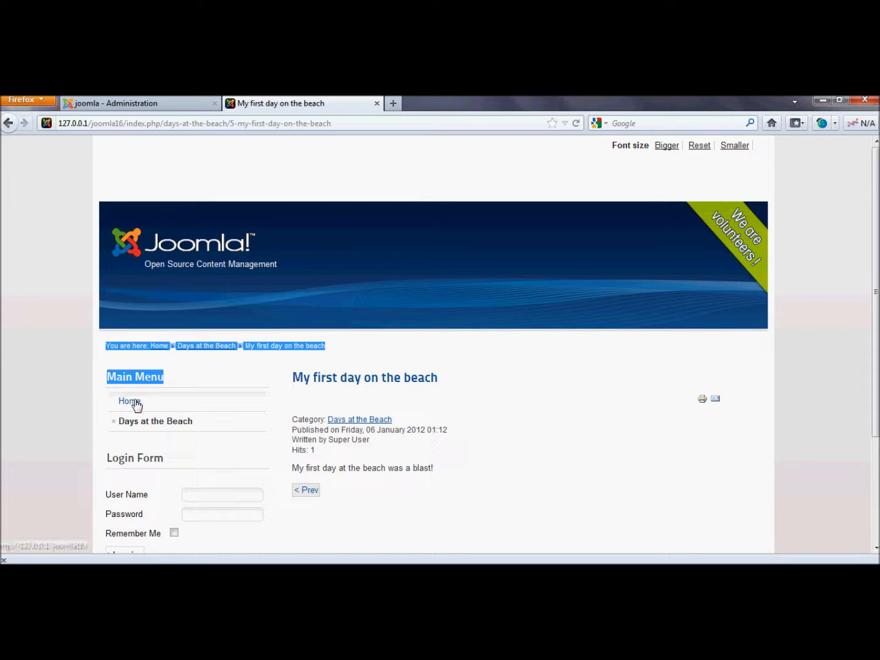
pyautogui.click(151, 424)
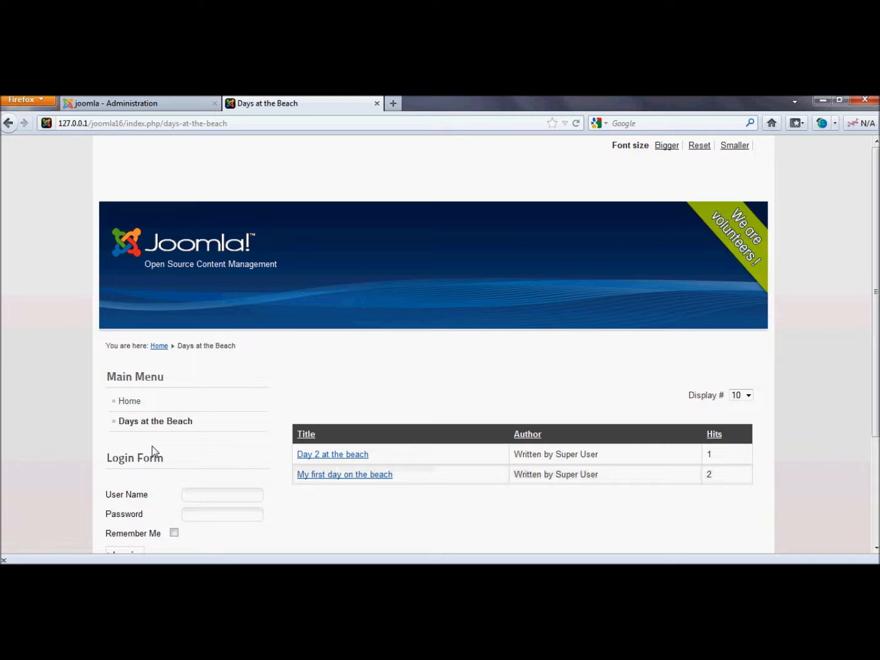
pyautogui.click(129, 105)
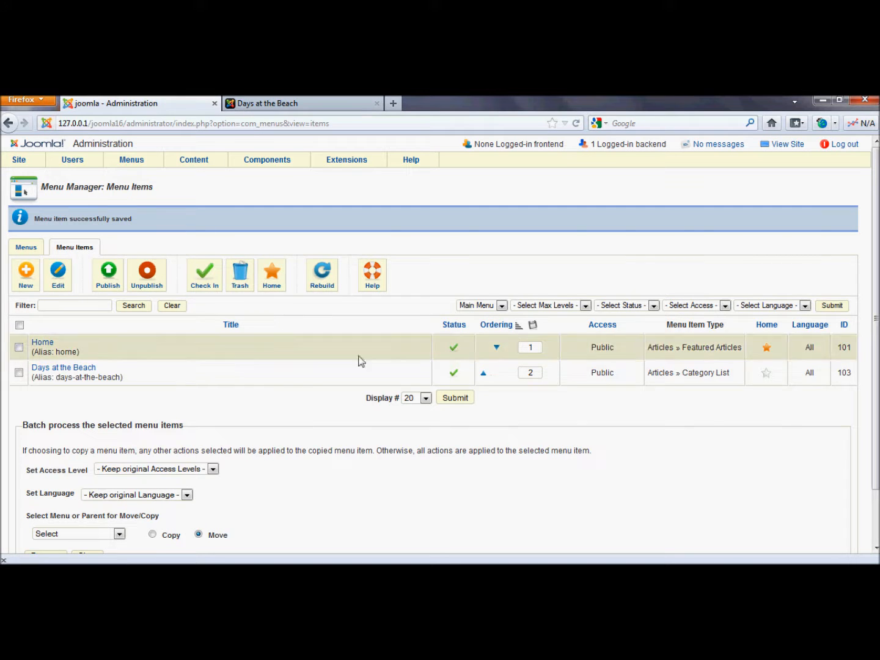